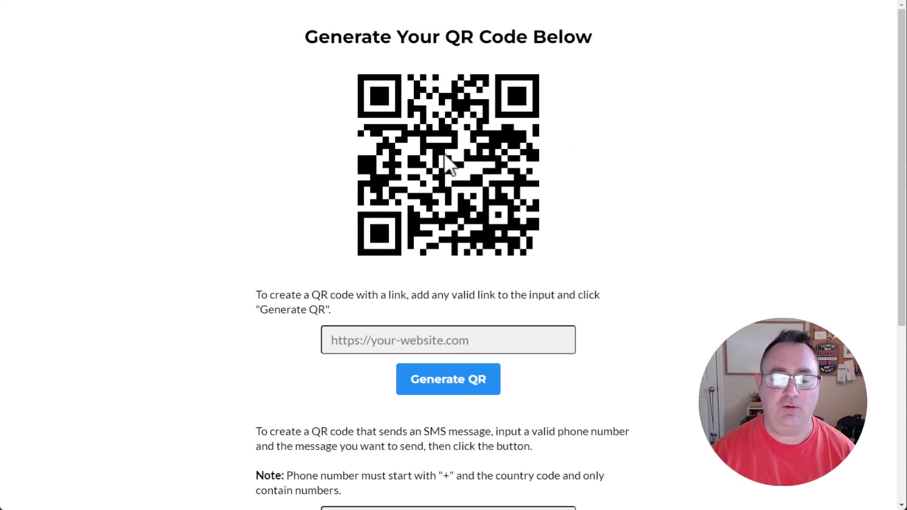
scroll(624, 213, down, 5)
scroll(702, 258, up, 1)
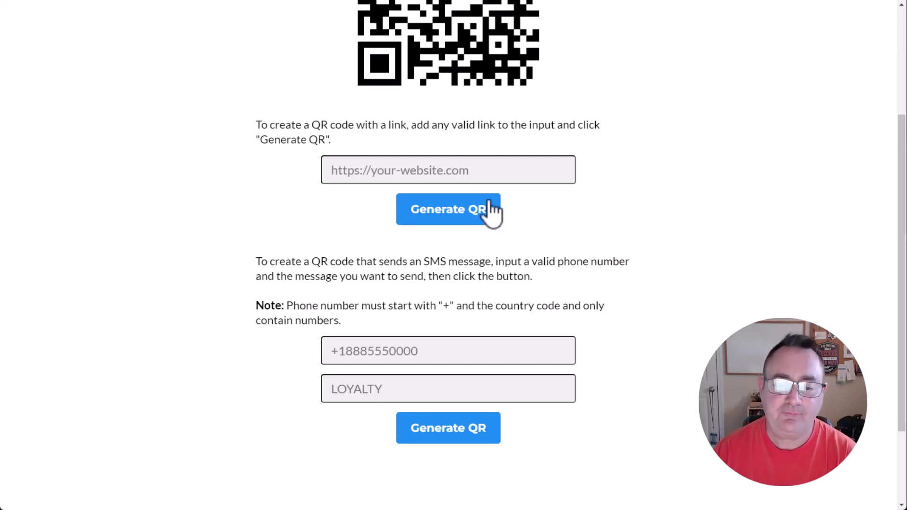
click(454, 170)
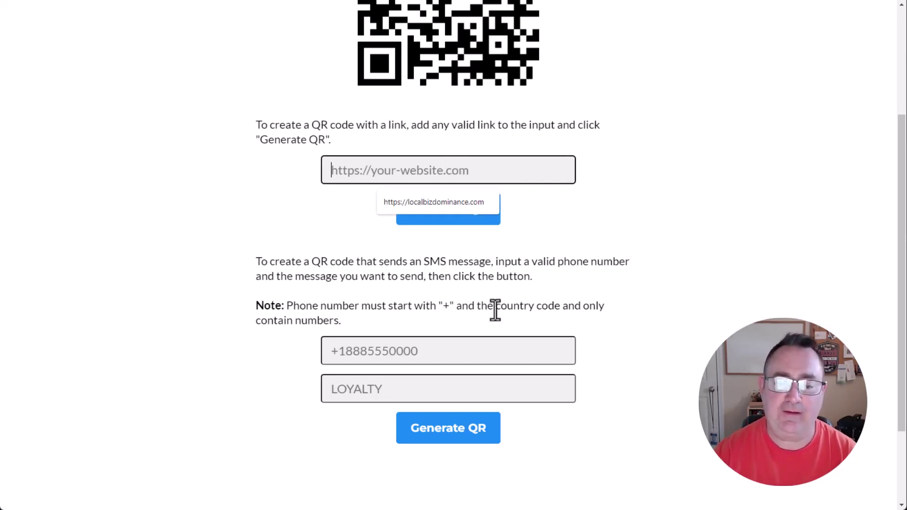
text(https://google.com)
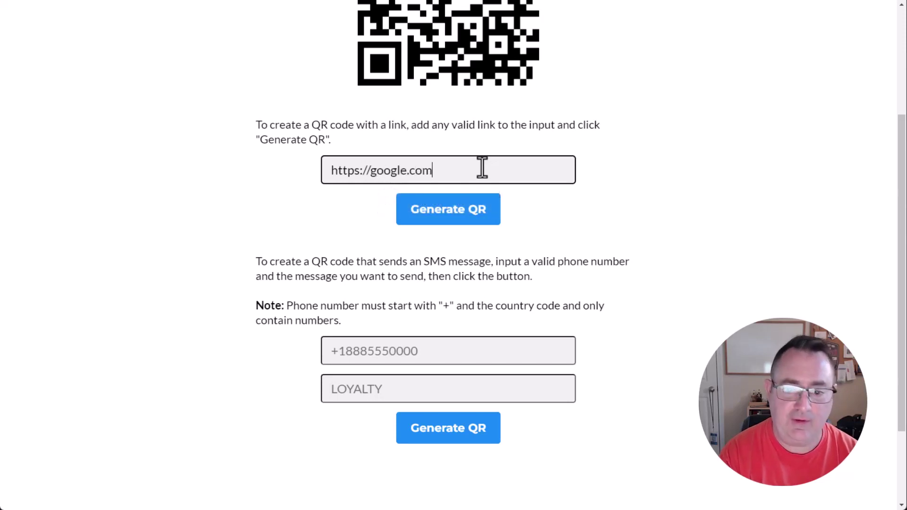
scroll(648, 243, up, 1)
scroll(649, 243, up, 2)
click(448, 379)
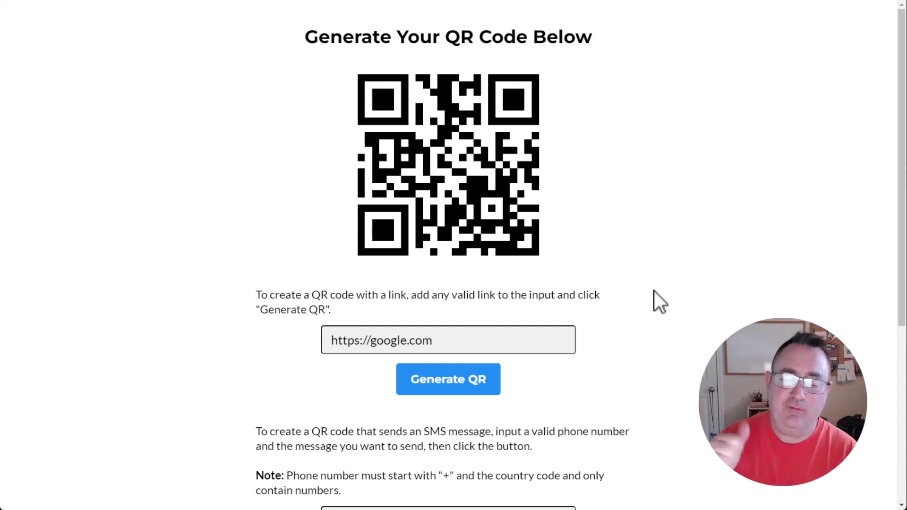
scroll(613, 294, down, 4)
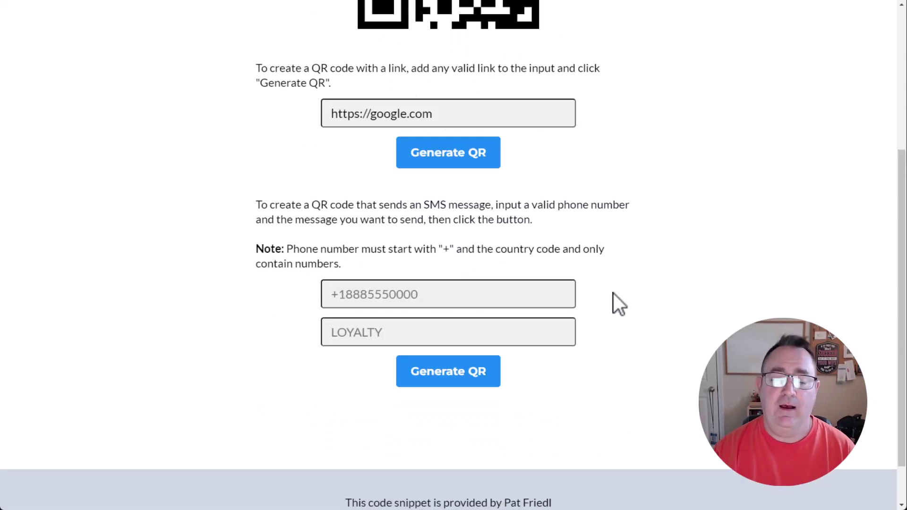
click(406, 238)
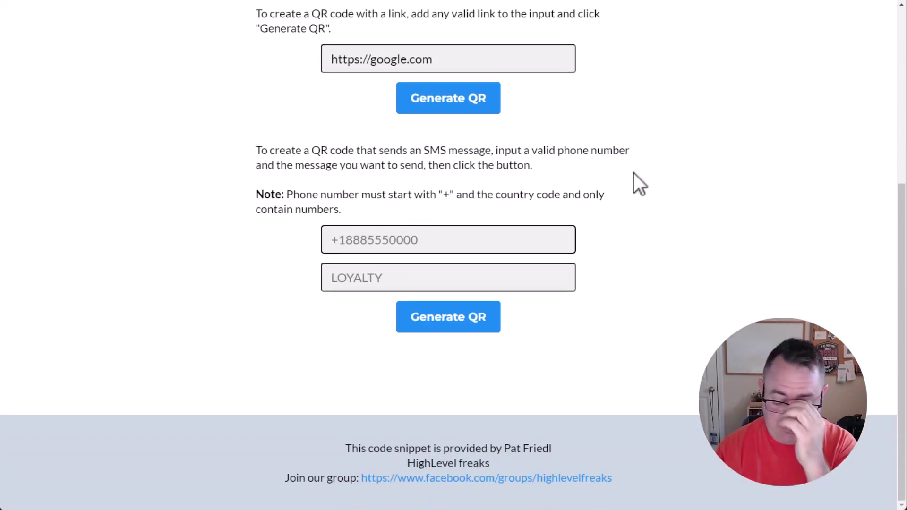
text(9135550000)
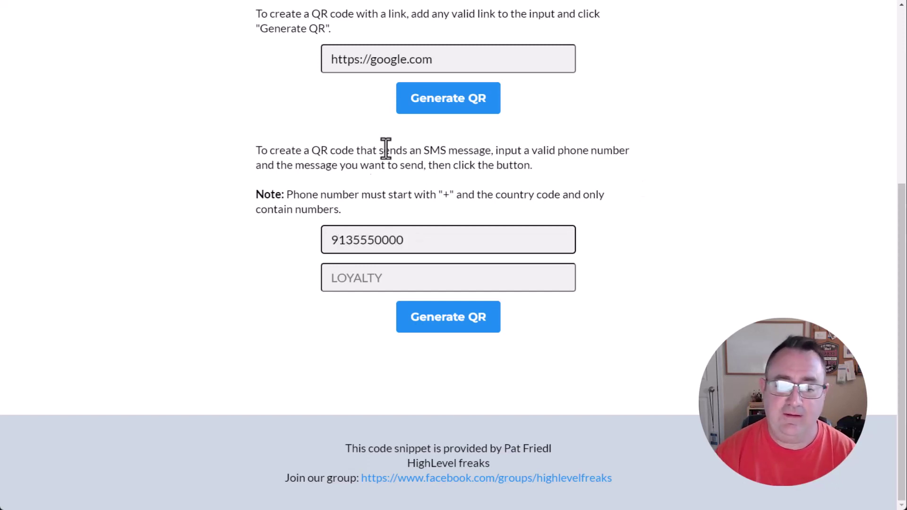
click(454, 278)
text(LOYALTY)
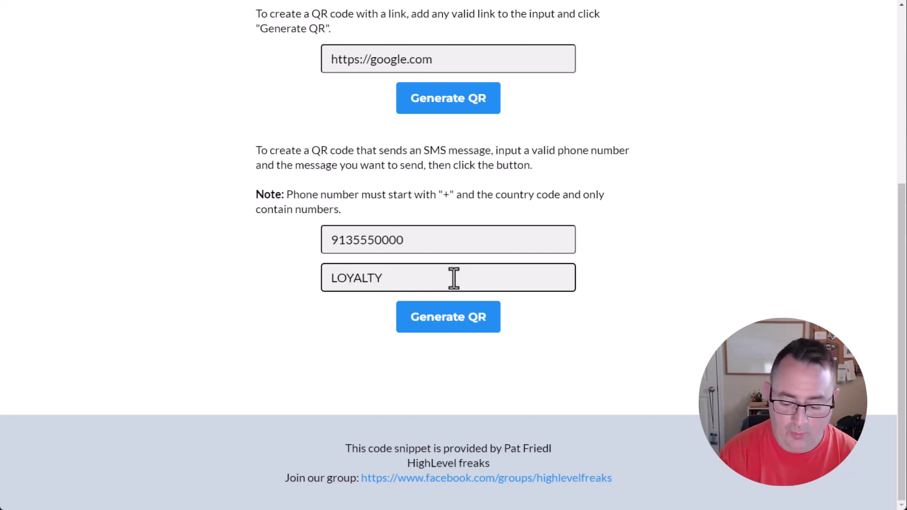
key(ctrl+a)
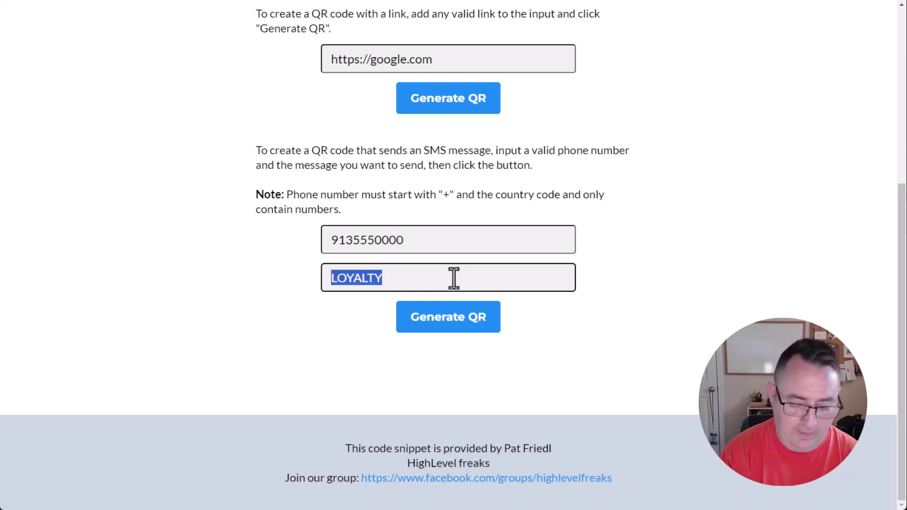
text(BOOKING)
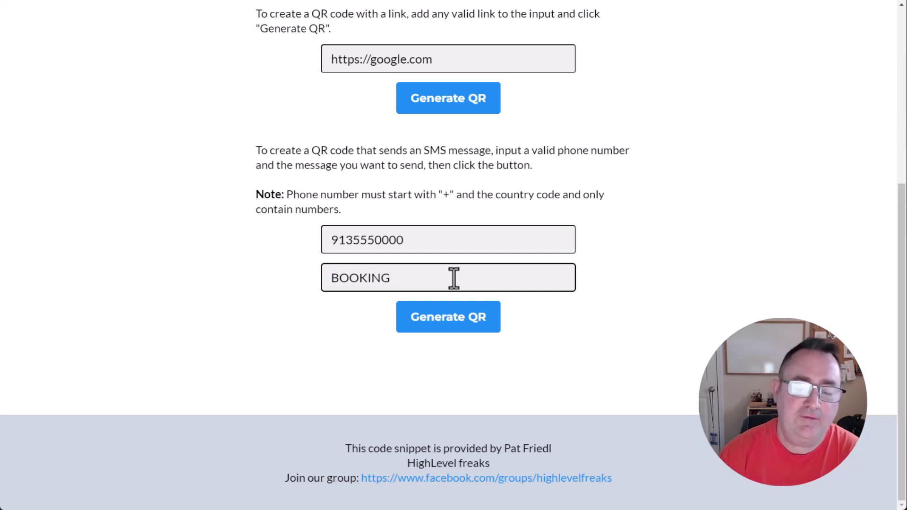
click(449, 319)
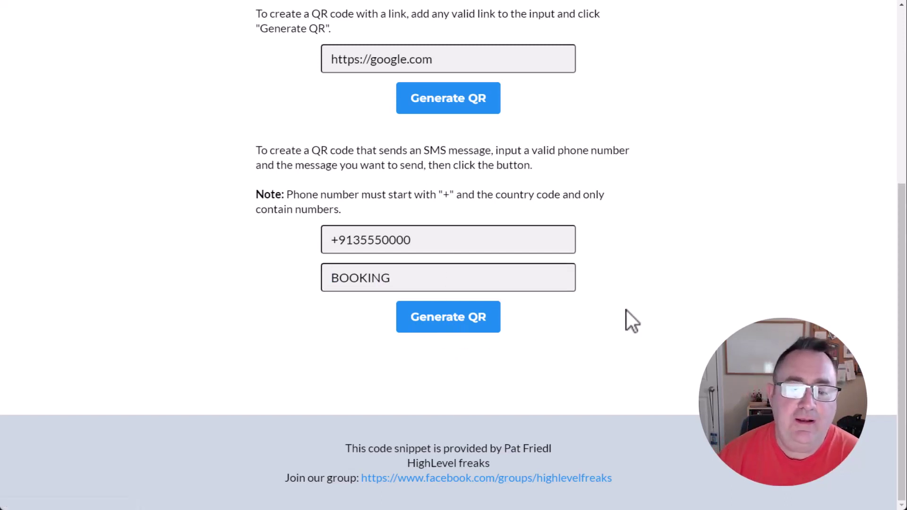
click(333, 241)
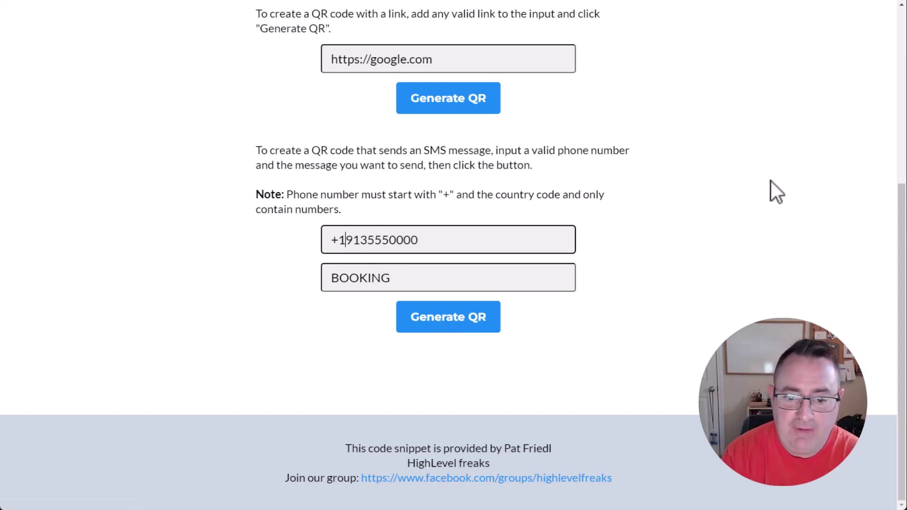
text(1)
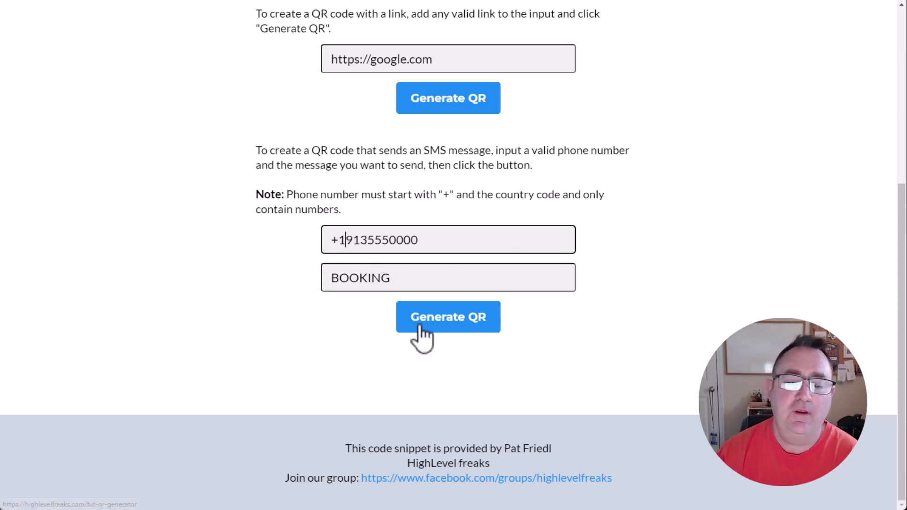
click(415, 324)
scroll(729, 276, up, 1)
scroll(703, 278, up, 3)
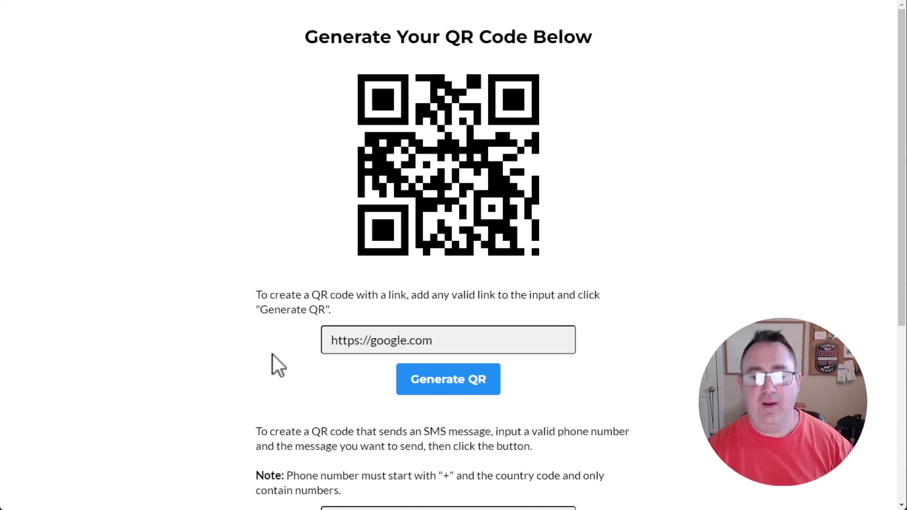
scroll(633, 370, down, 2)
scroll(642, 361, down, 1)
scroll(643, 360, up, 3)
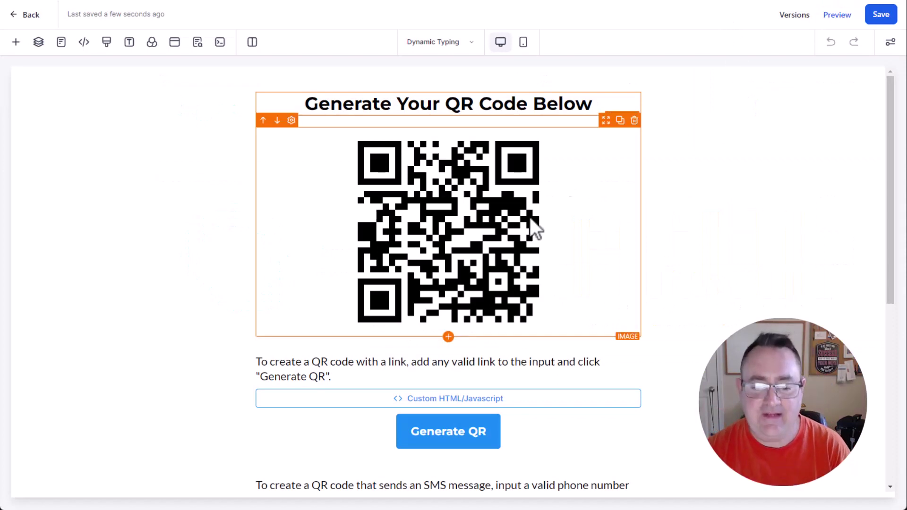
scroll(659, 243, down, 3)
scroll(633, 229, up, 3)
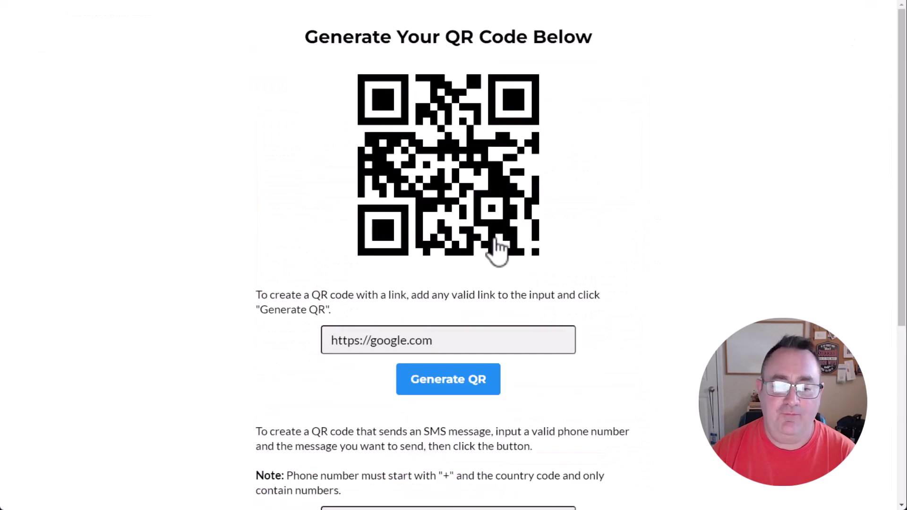
scroll(610, 309, down, 4)
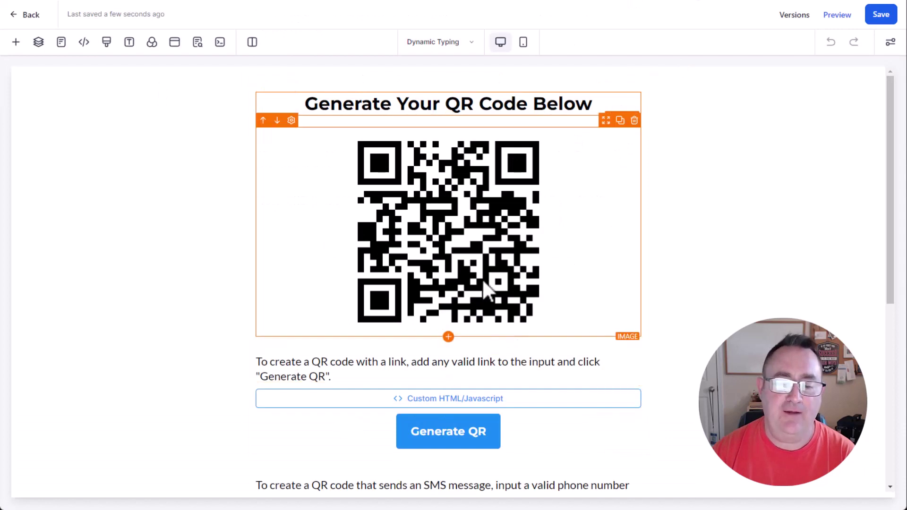
Step: Select the QR image element to show its spacing, alignment and image settings
click(424, 258)
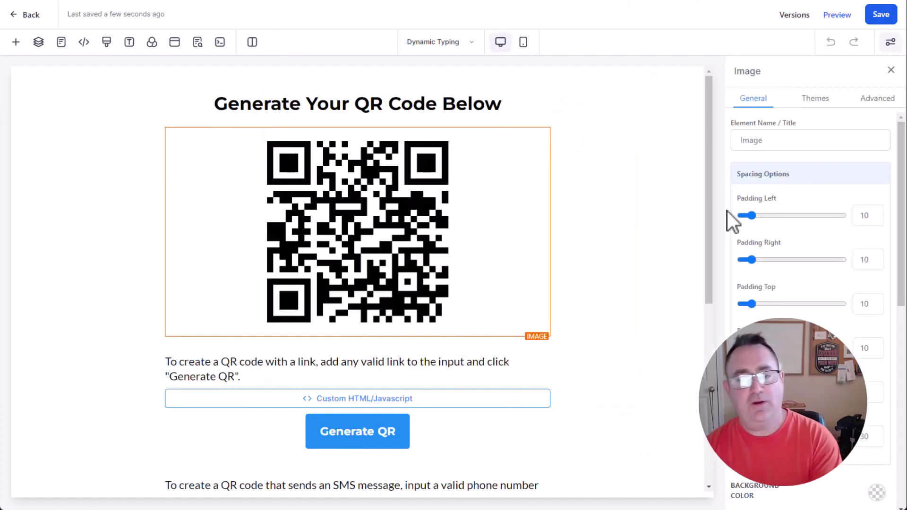
scroll(755, 226, down, 3)
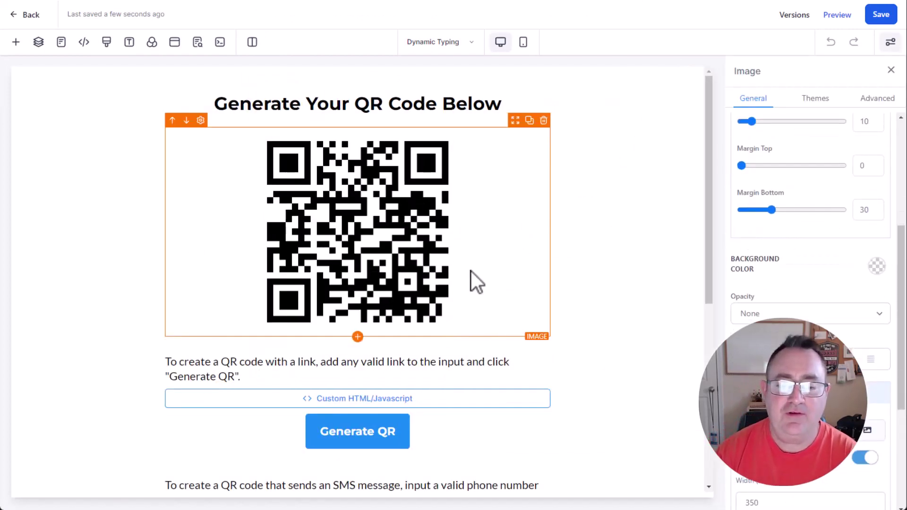
scroll(808, 284, down, 2)
scroll(807, 284, down, 1)
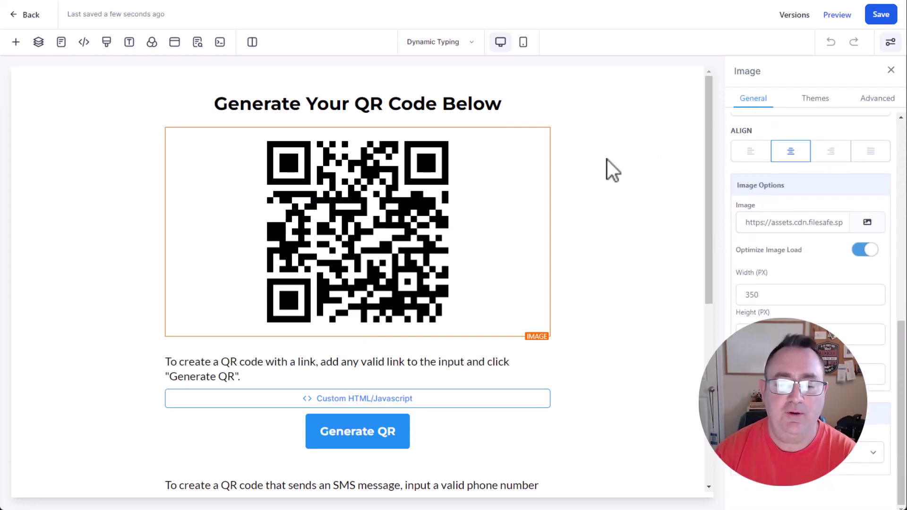
scroll(571, 249, down, 3)
Step: Review the link-input custom code block's code and cancel without saving
click(426, 174)
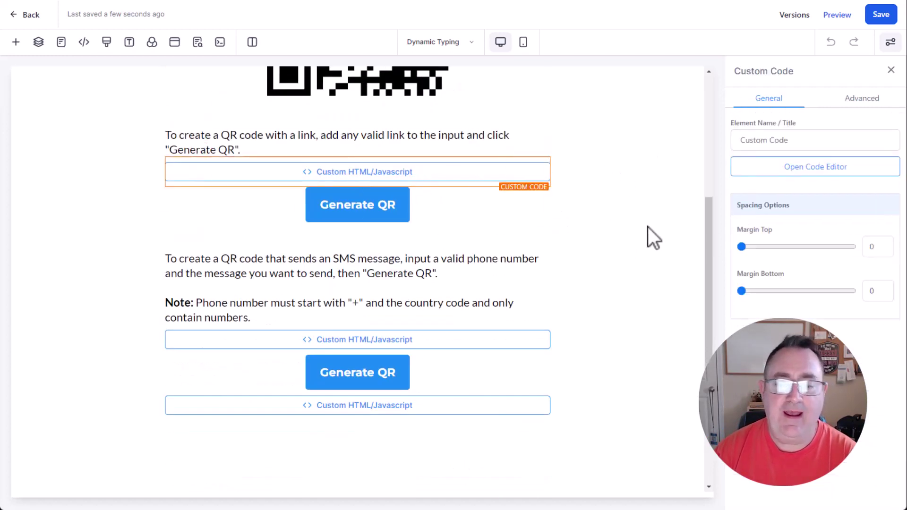
click(844, 170)
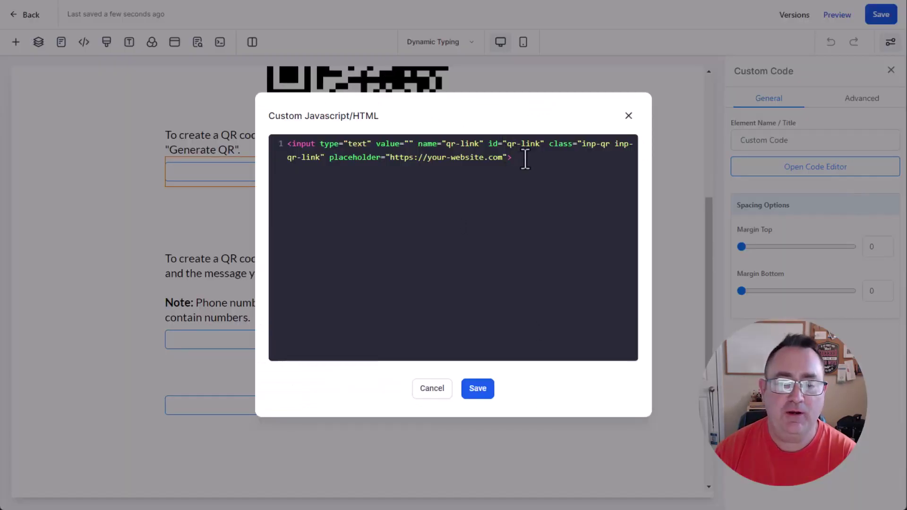
drag(528, 157, 172, 158)
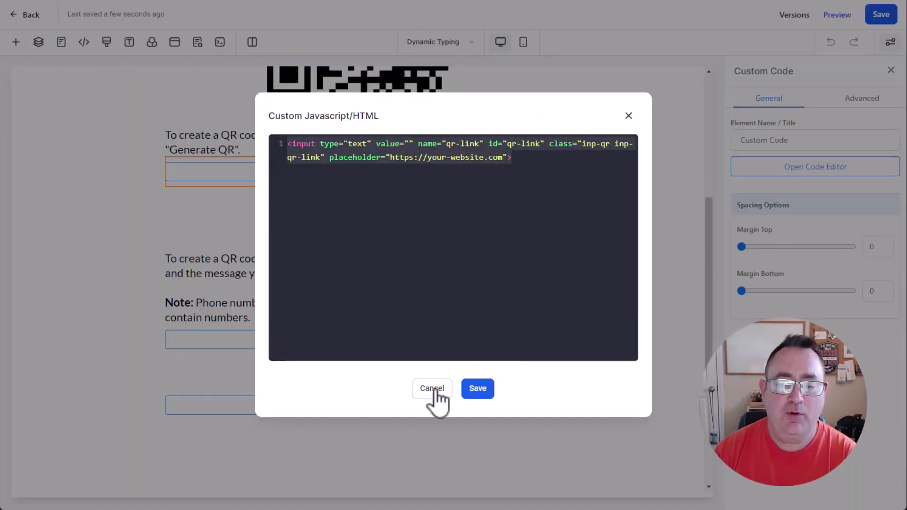
click(432, 390)
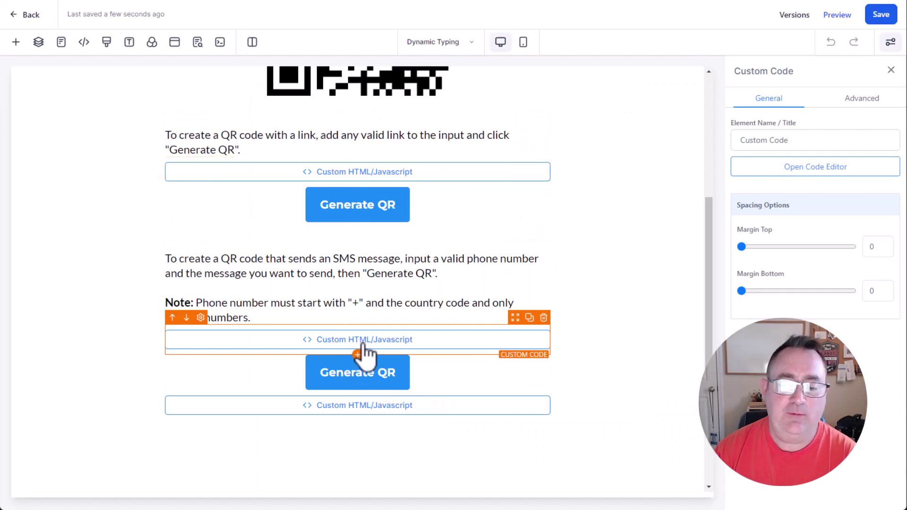
Step: Review the SMS fields block's code, cancel it, and bring up the bottom block's QR script
click(749, 169)
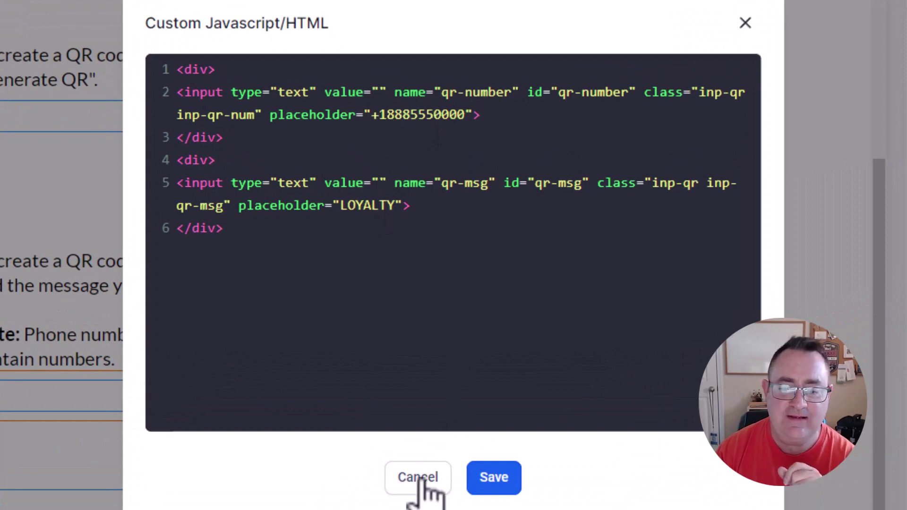
click(424, 478)
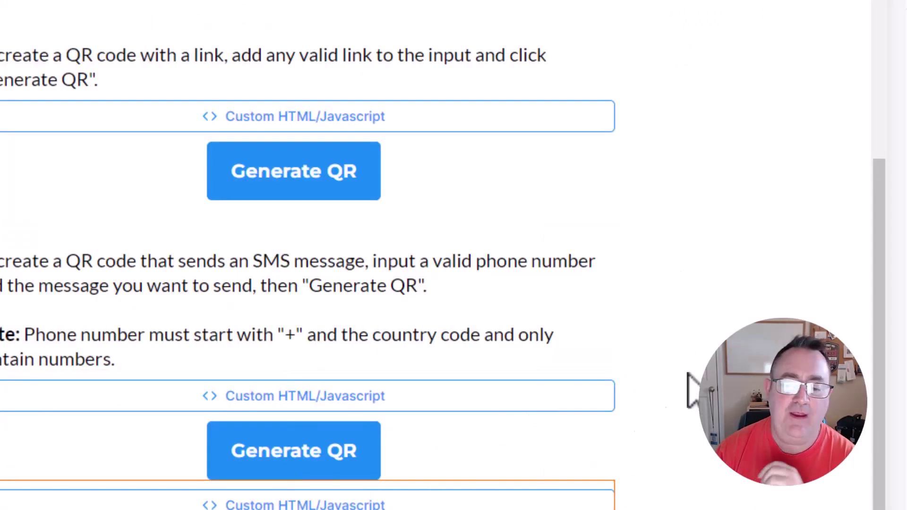
scroll(691, 388, down, 3)
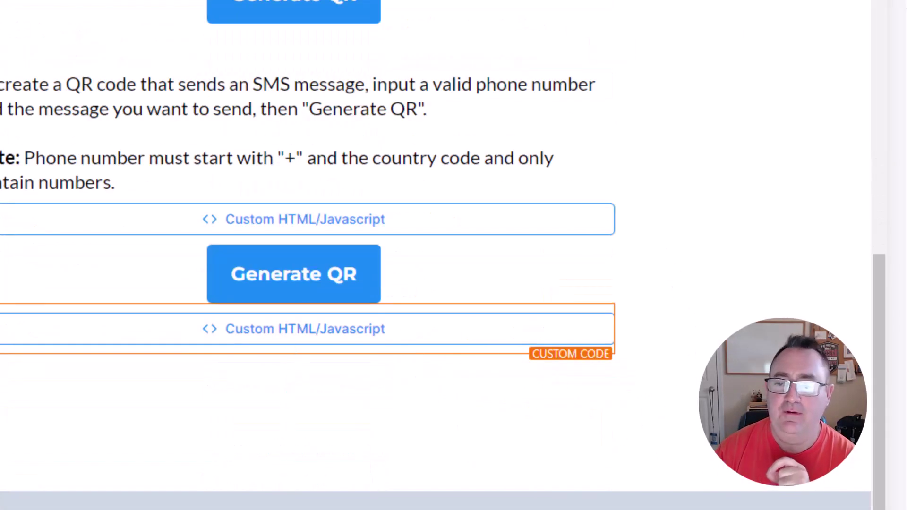
click(305, 329)
mouse_move(753, 94)
mouse_down()
mouse_move(766, 198)
mouse_move(745, 300)
mouse_move(753, 419)
mouse_move(782, 95)
mouse_up()
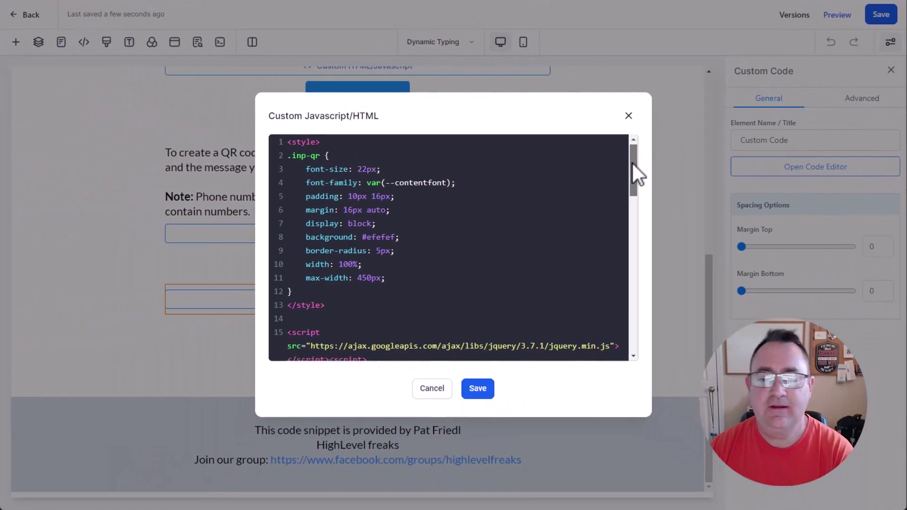
drag(633, 164, 632, 191)
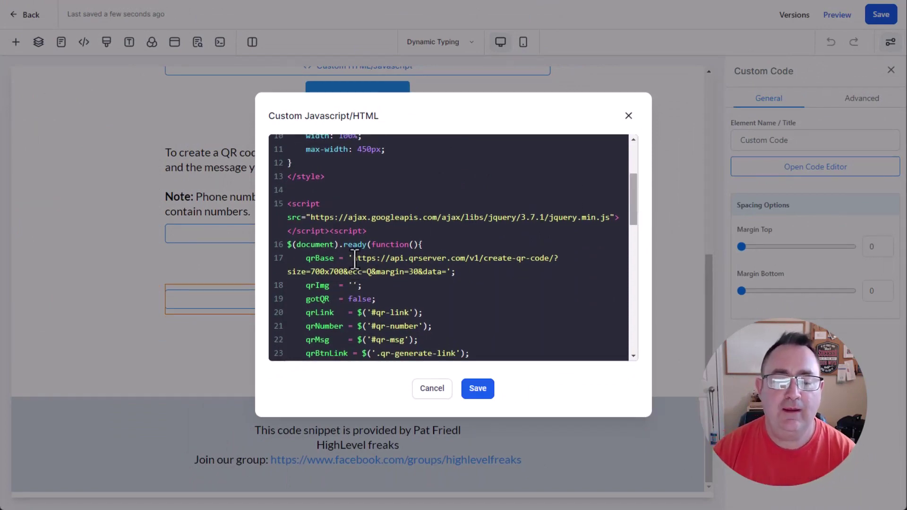
Step: Select the api.qrserver.com address on line 17 of the script to copy it
drag(352, 258, 455, 258)
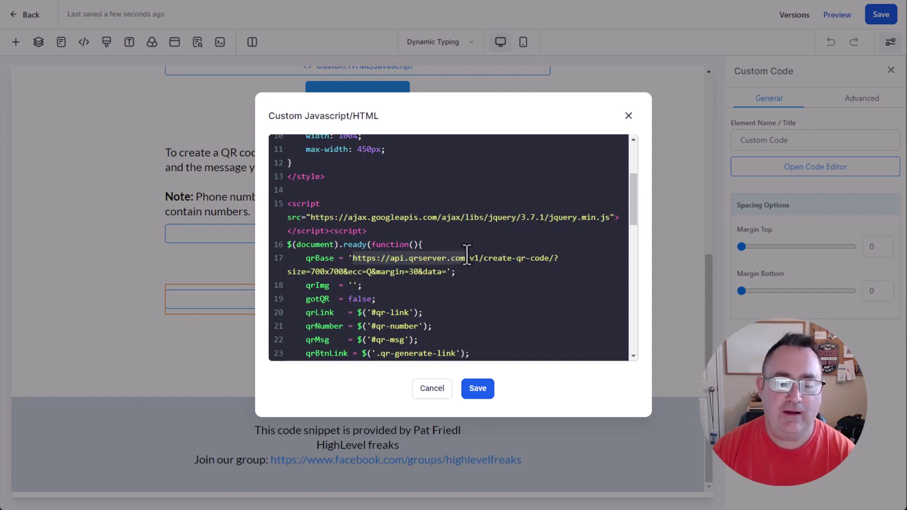
click(451, 258)
drag(355, 257, 459, 259)
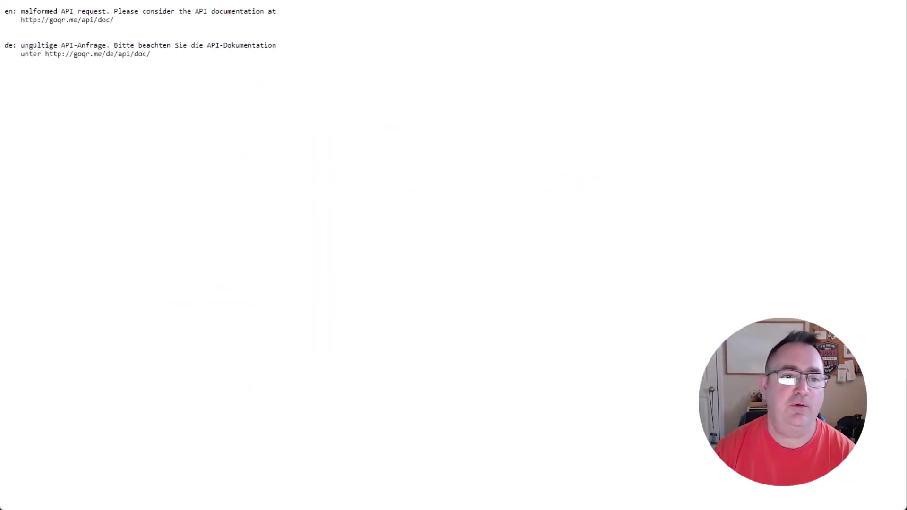
Step: Load api.qrserver.com in the browser tab, trimming the pasted address first
key(ctrl+v)
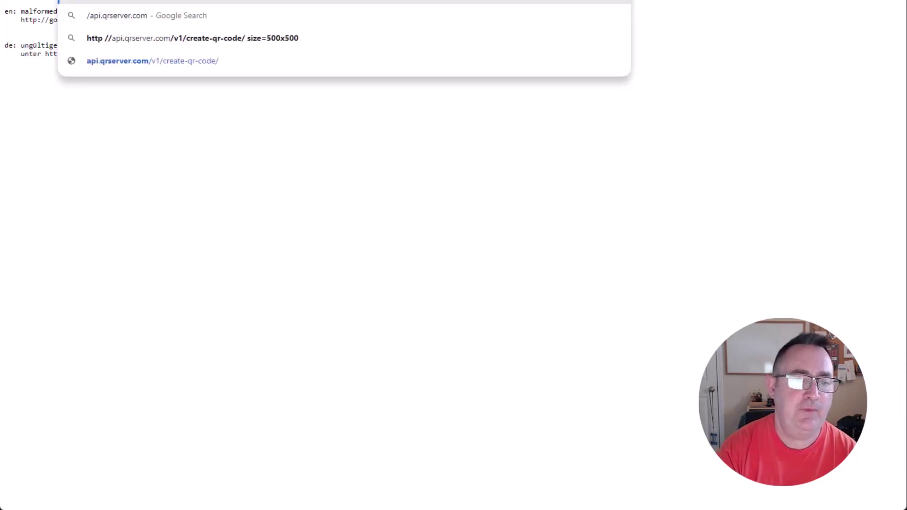
key(Delete)
key(Delete)
key(Delete)
key(Escape)
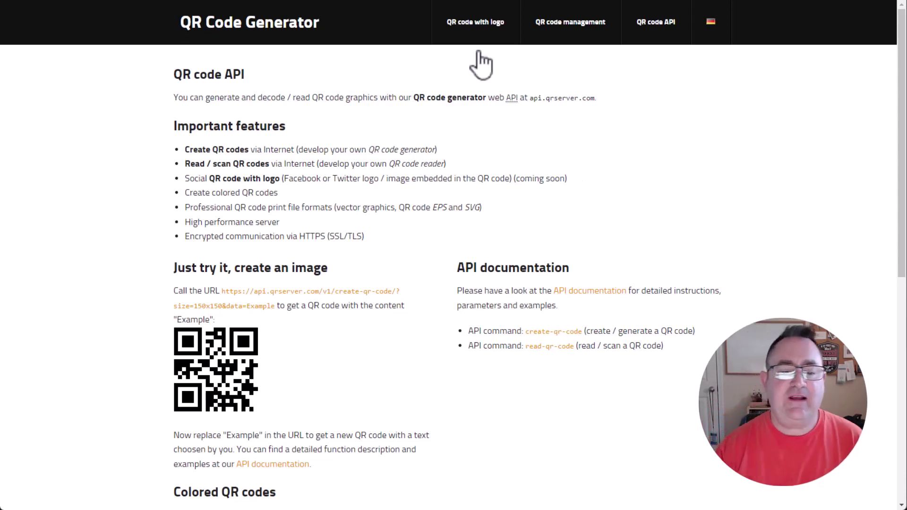
scroll(595, 199, down, 4)
scroll(560, 240, down, 1)
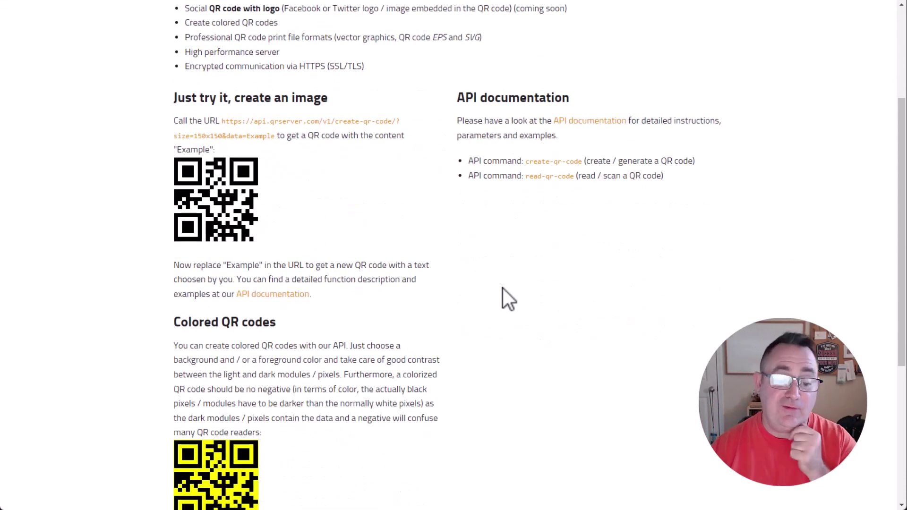
scroll(502, 287, down, 4)
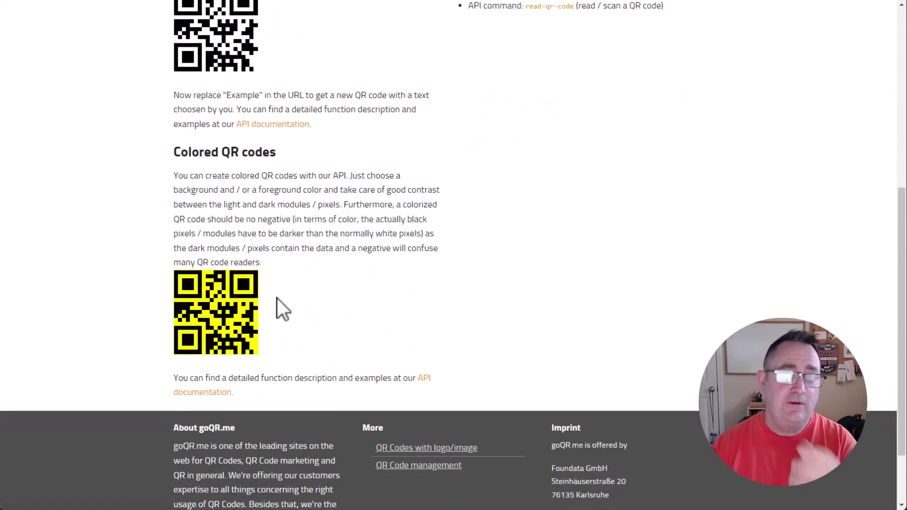
scroll(282, 302, up, 4)
scroll(319, 291, up, 3)
scroll(376, 297, up, 1)
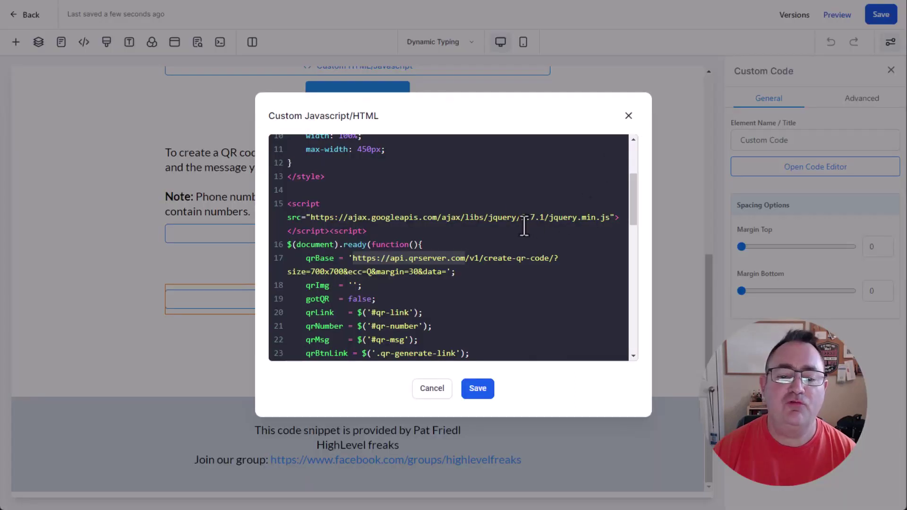
click(506, 204)
scroll(500, 236, down, 1)
scroll(500, 235, down, 1)
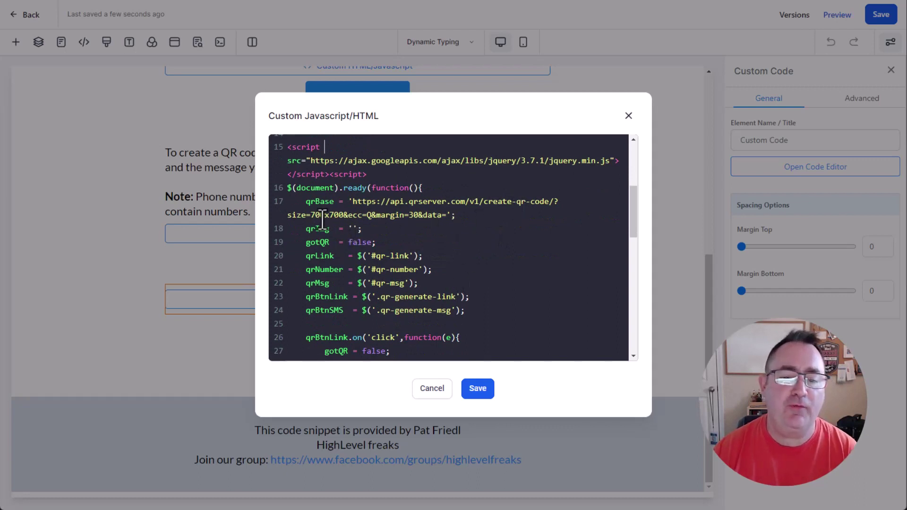
drag(309, 215, 344, 215)
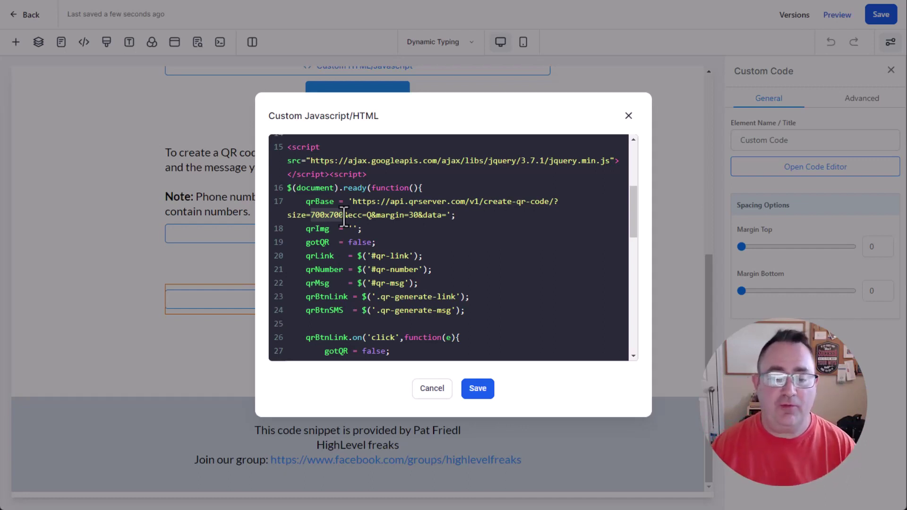
click(409, 219)
drag(351, 219, 380, 221)
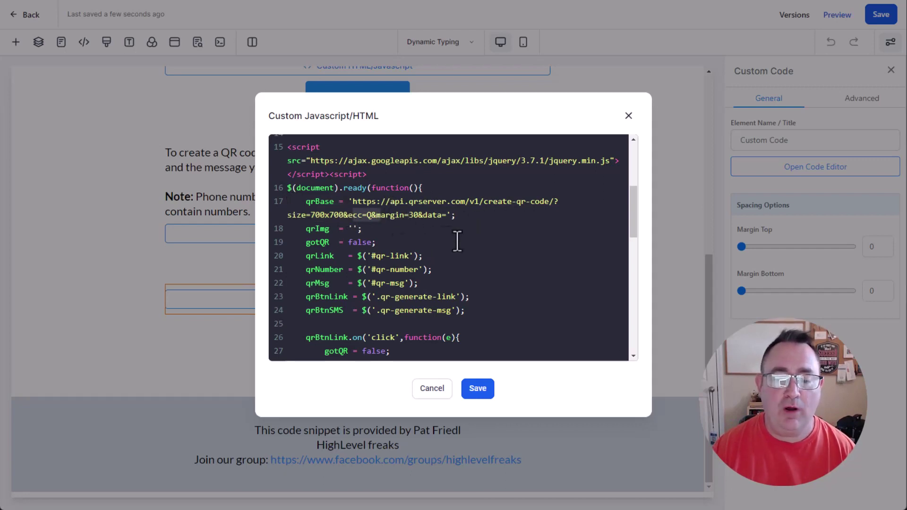
click(448, 220)
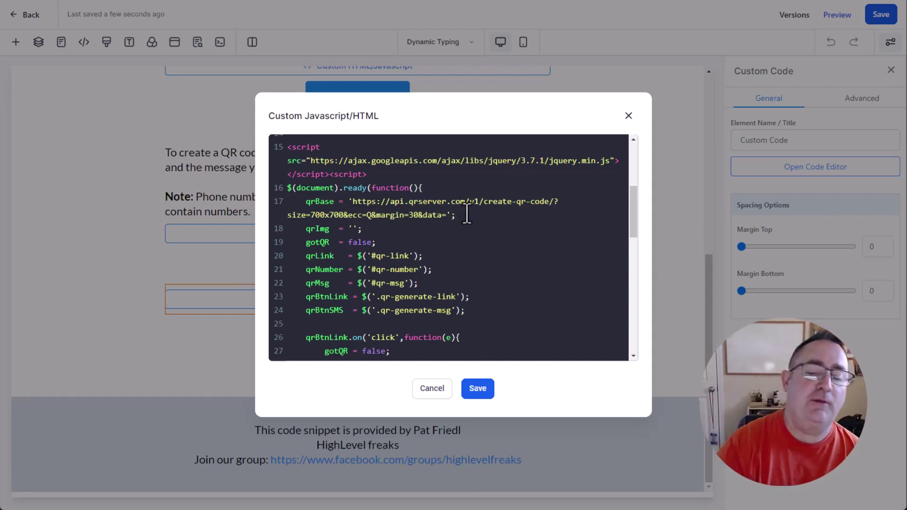
scroll(494, 257, down, 2)
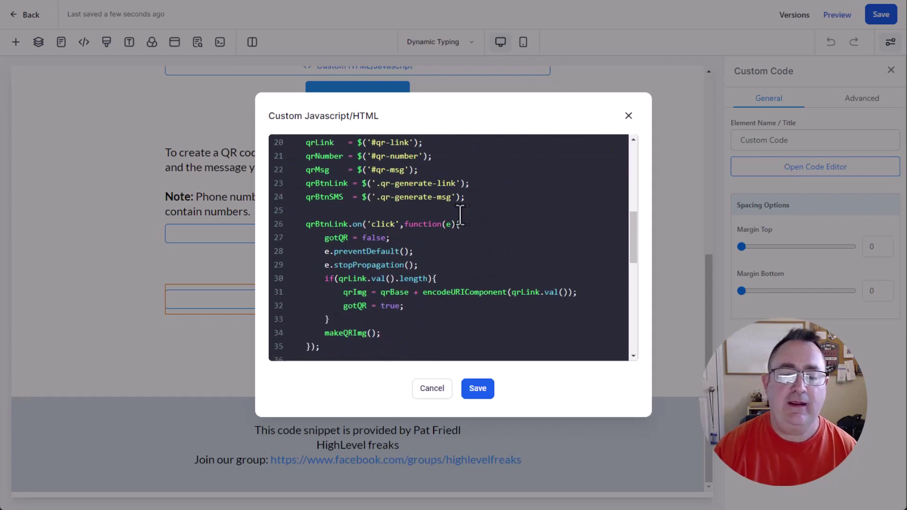
scroll(475, 234, down, 2)
scroll(472, 235, down, 1)
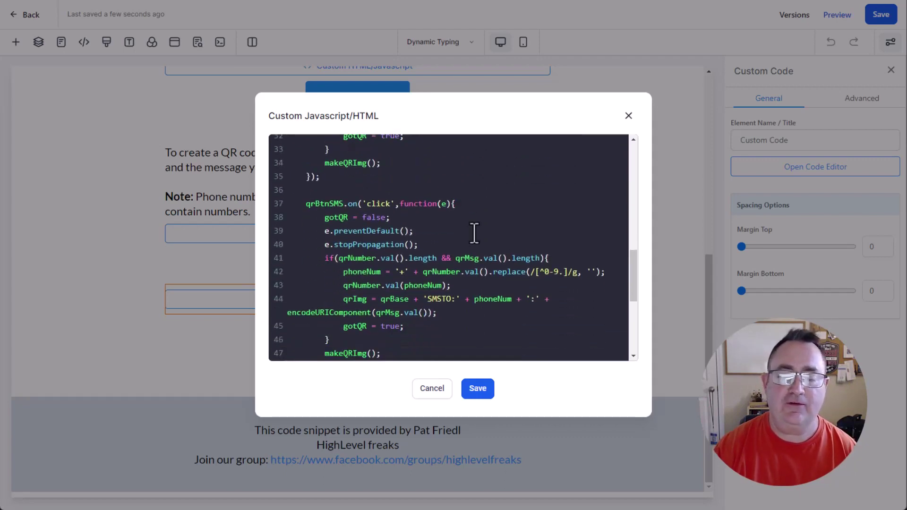
scroll(482, 241, up, 3)
scroll(470, 233, down, 1)
scroll(469, 239, down, 3)
scroll(464, 216, down, 3)
scroll(485, 217, up, 1)
scroll(485, 216, up, 1)
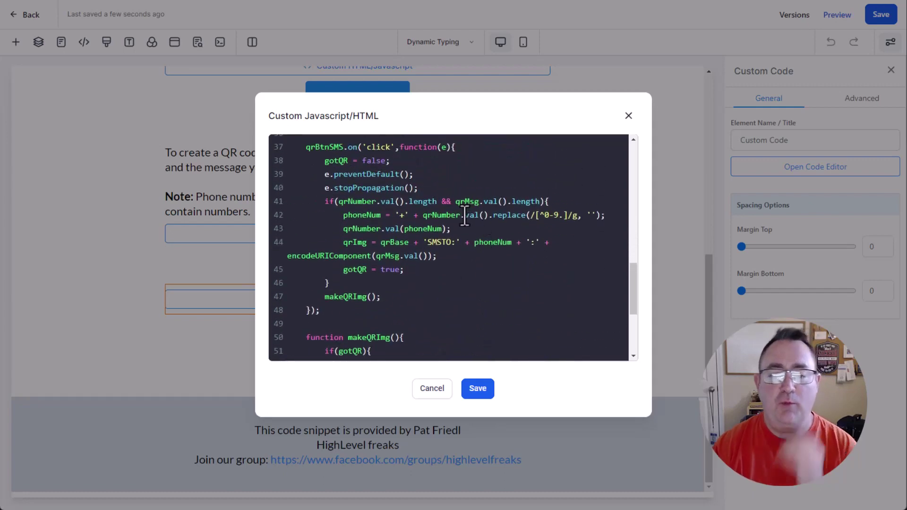
scroll(468, 215, down, 2)
scroll(494, 212, down, 3)
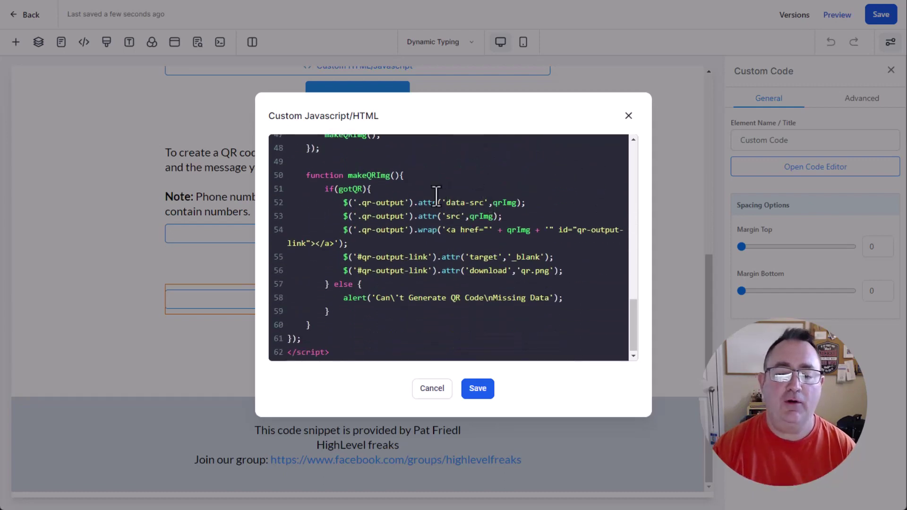
drag(354, 180, 447, 237)
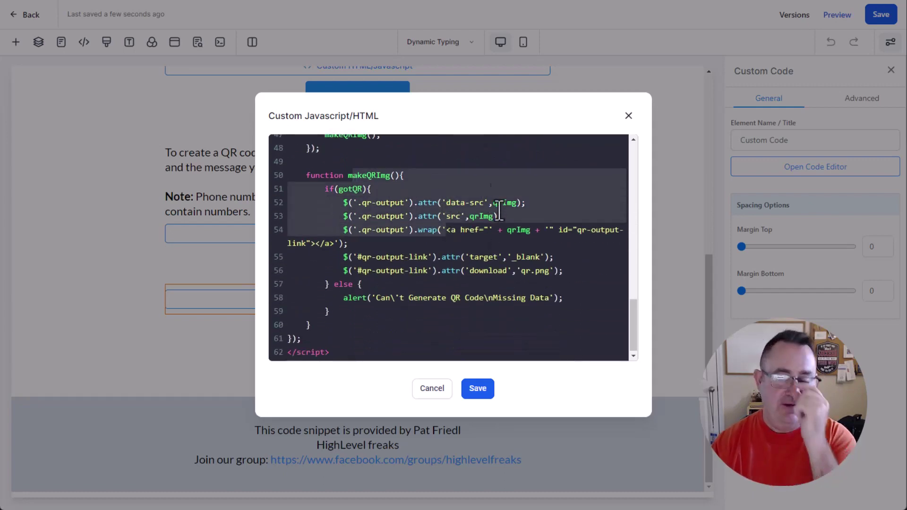
click(476, 184)
scroll(470, 206, up, 5)
scroll(474, 223, down, 3)
scroll(477, 226, down, 1)
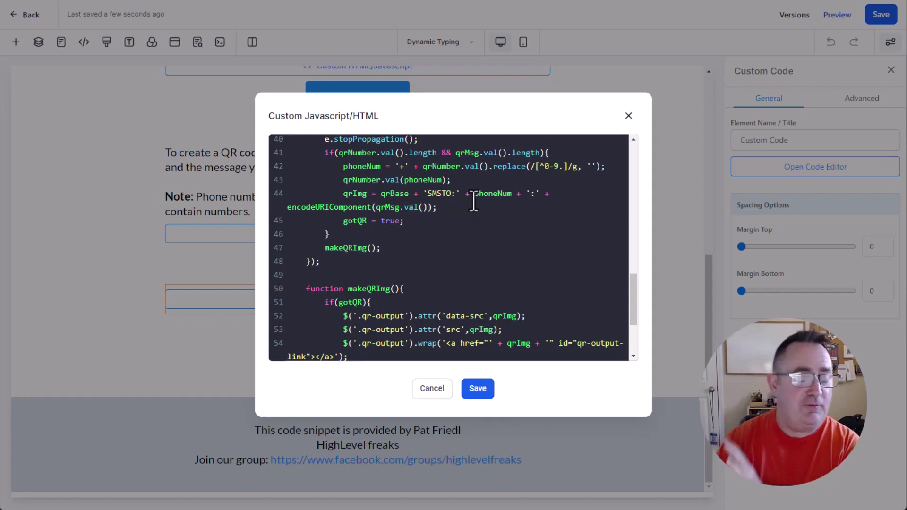
scroll(443, 200, up, 2)
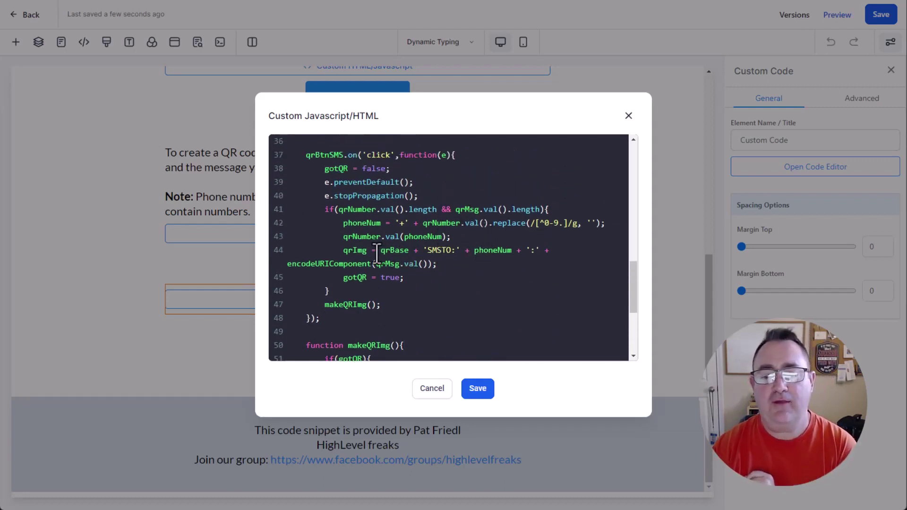
drag(376, 255, 525, 254)
scroll(533, 249, down, 1)
scroll(510, 241, down, 3)
scroll(503, 244, down, 2)
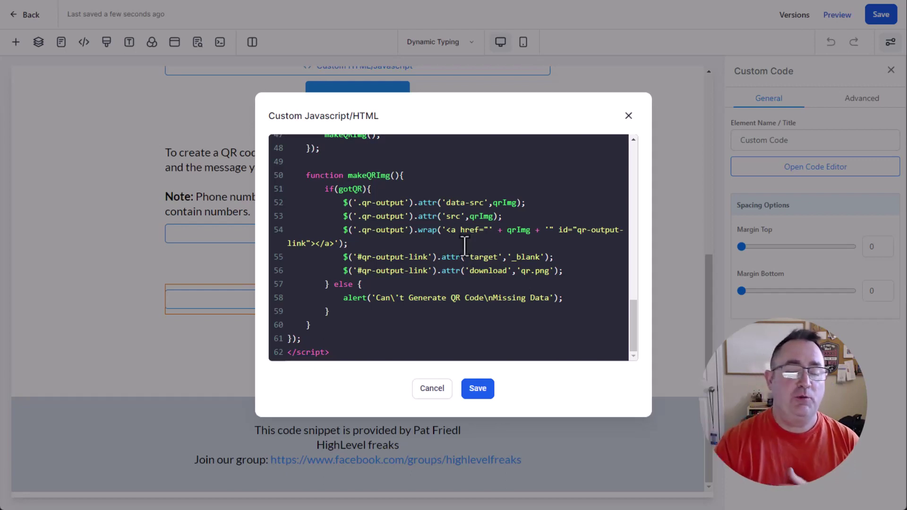
scroll(460, 241, up, 2)
scroll(466, 245, up, 4)
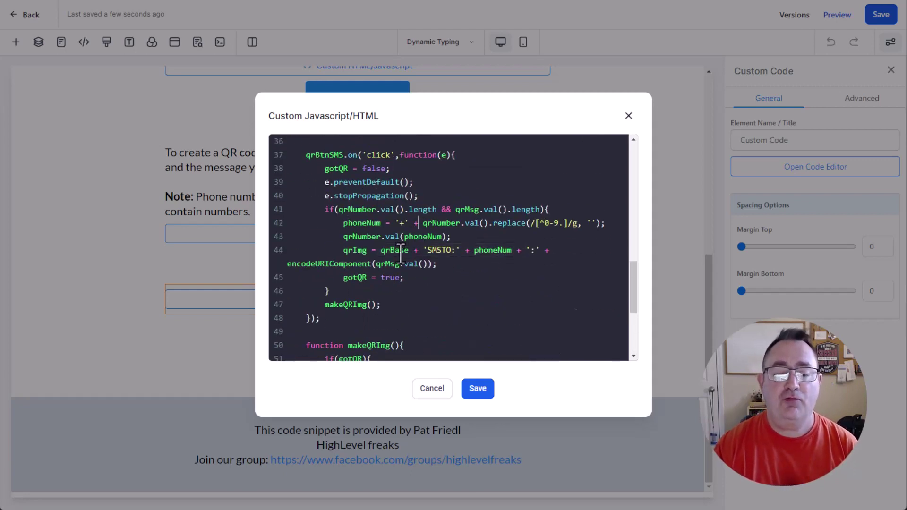
drag(381, 250, 586, 250)
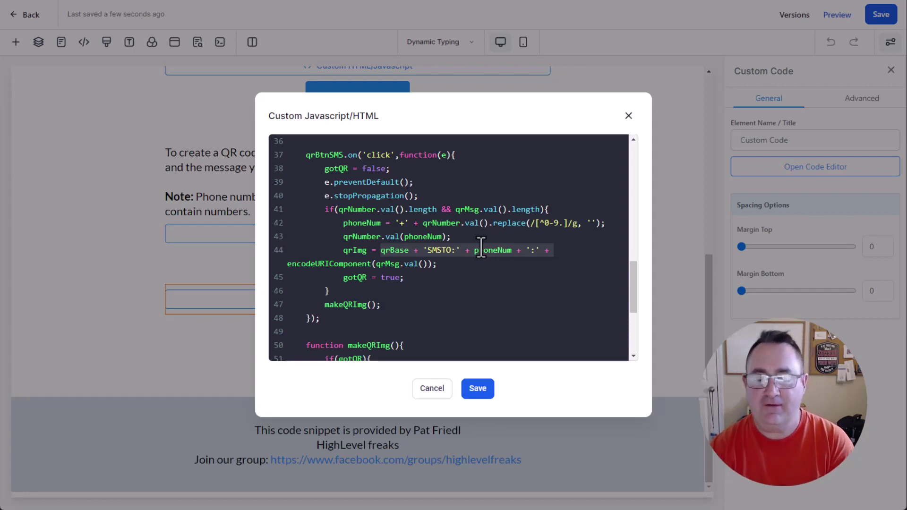
scroll(482, 344, down, 5)
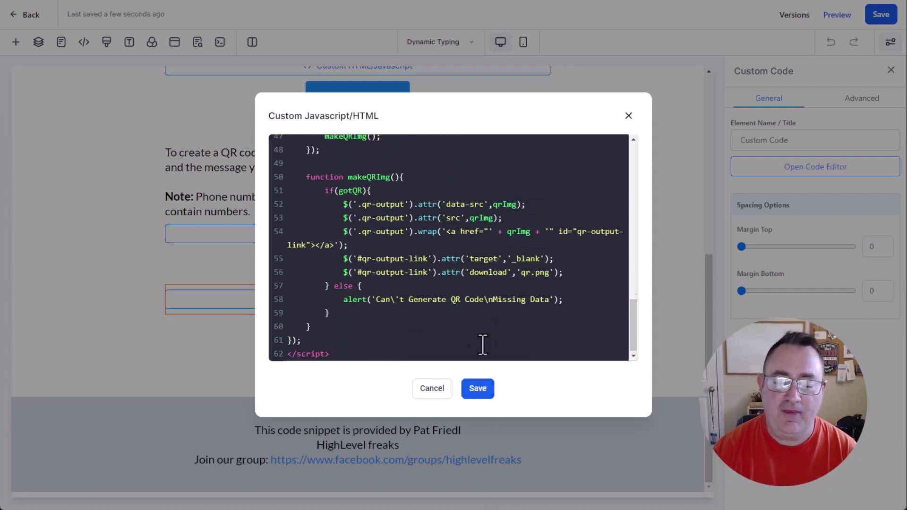
Step: Cancel the code editor and bring up copy options on the live QR generator page
click(431, 388)
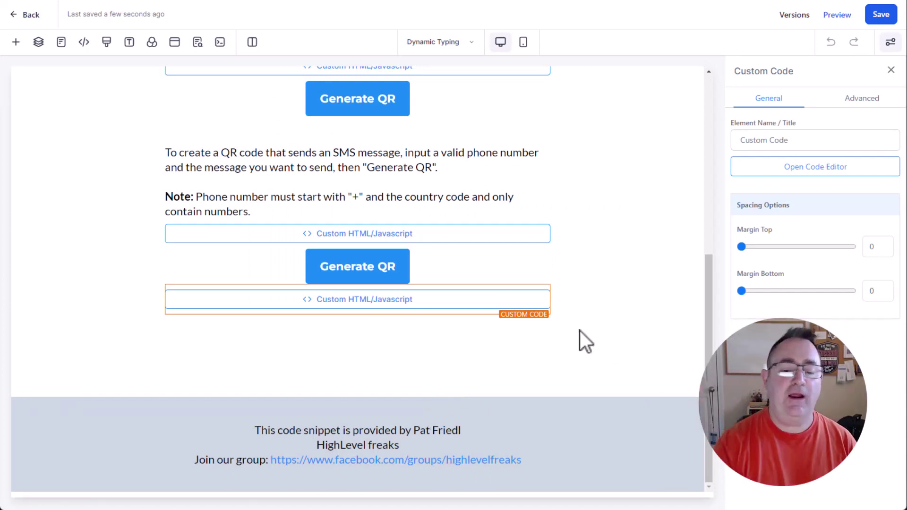
scroll(578, 376, up, 5)
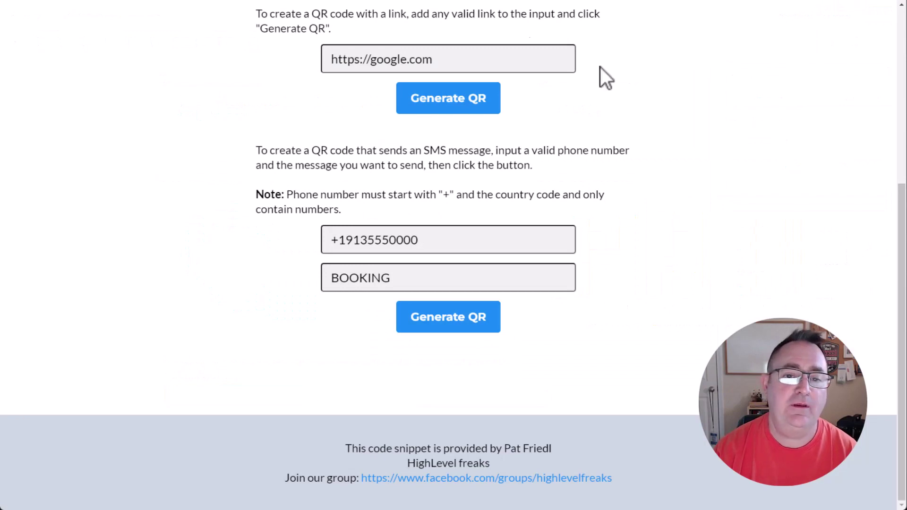
scroll(610, 99, up, 1)
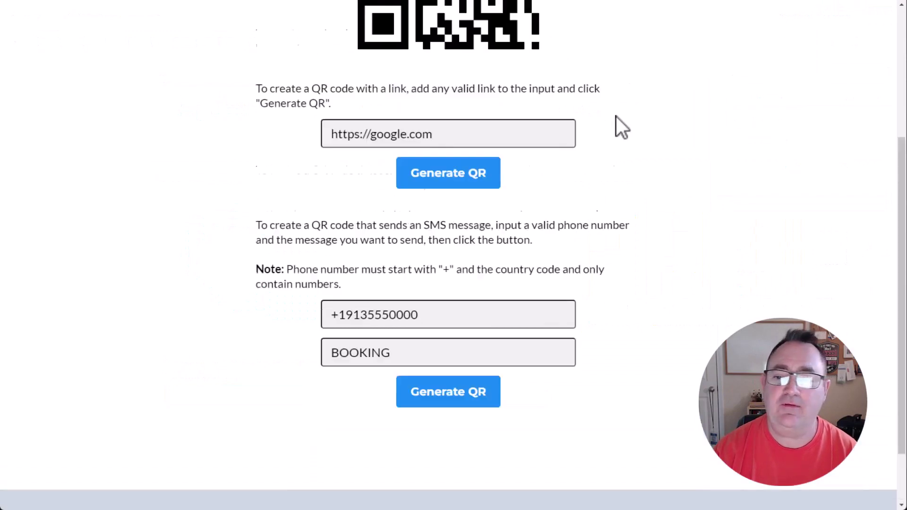
scroll(622, 134, up, 3)
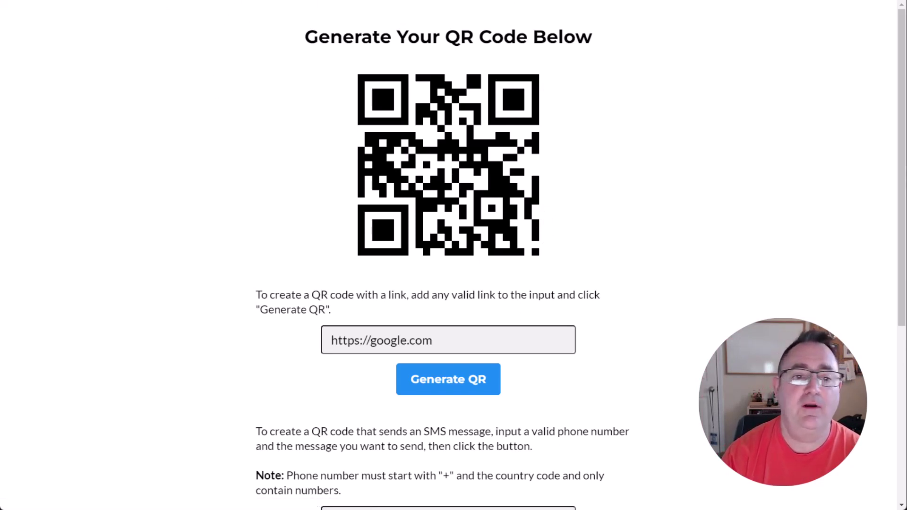
right_click(270, 0)
Step: Copy the page address, then go to agency Settings > Custom Menu Links
click(338, 47)
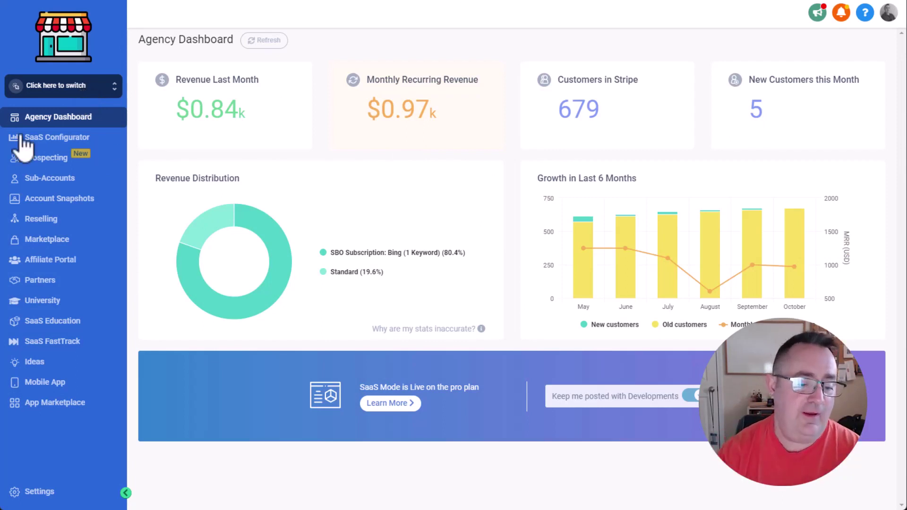
click(32, 495)
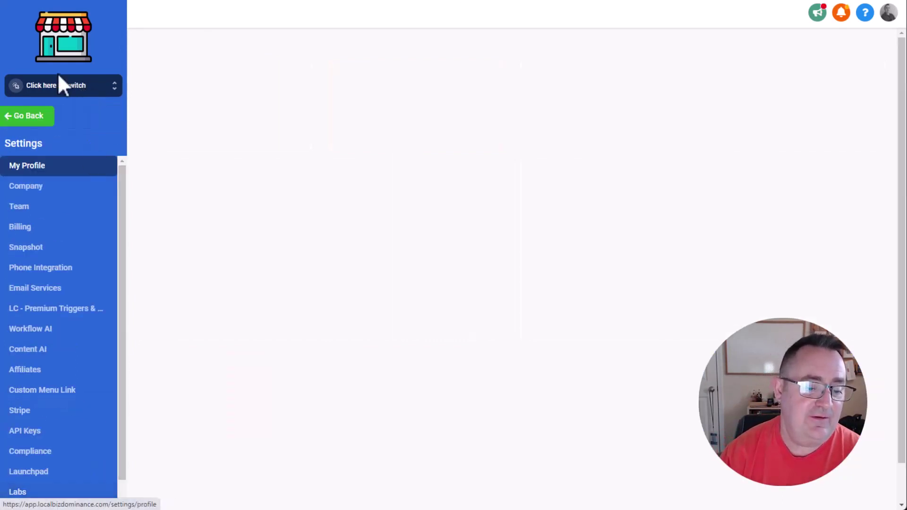
scroll(35, 319, down, 1)
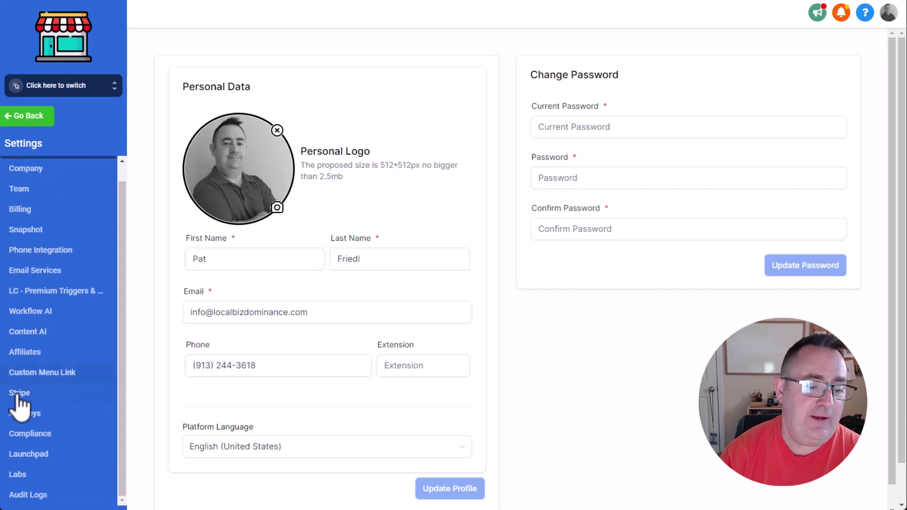
click(54, 377)
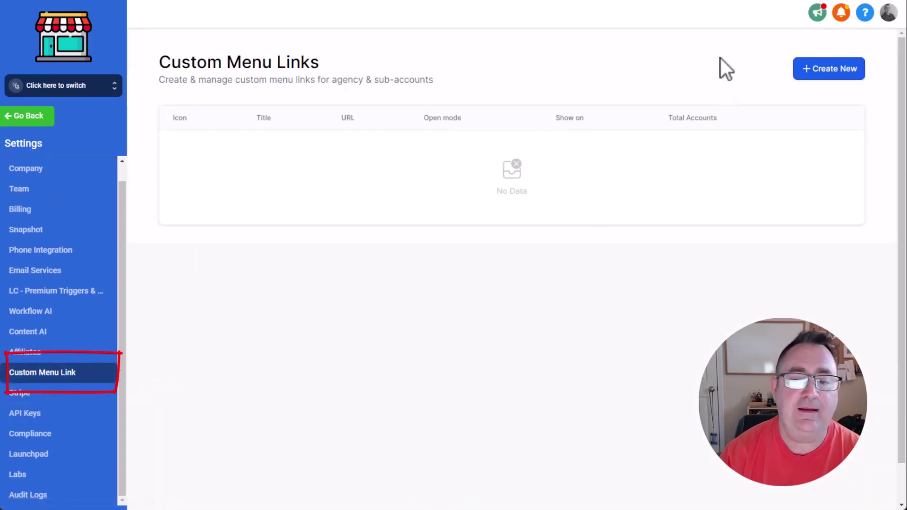
Step: Create a 'Super QR Generator' custom menu link with the qrcode icon pointing to the tut-qr-generator page, and save it
click(828, 70)
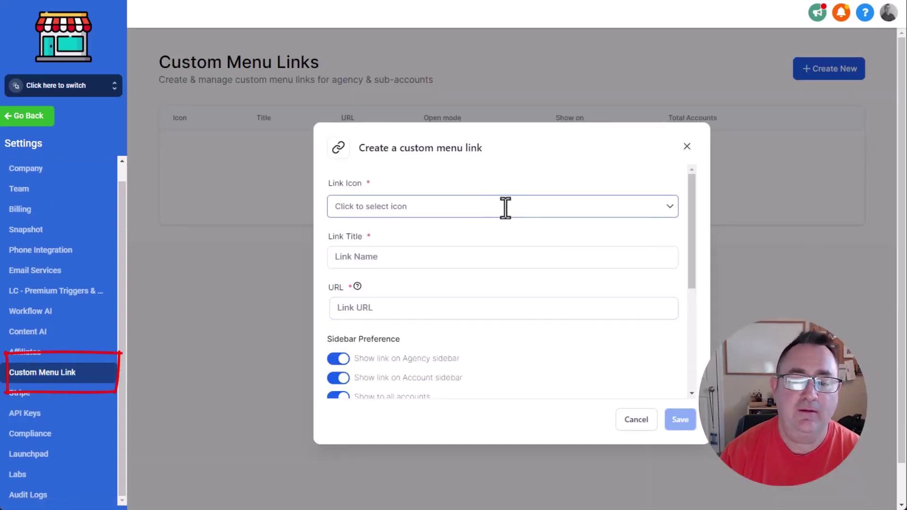
click(448, 207)
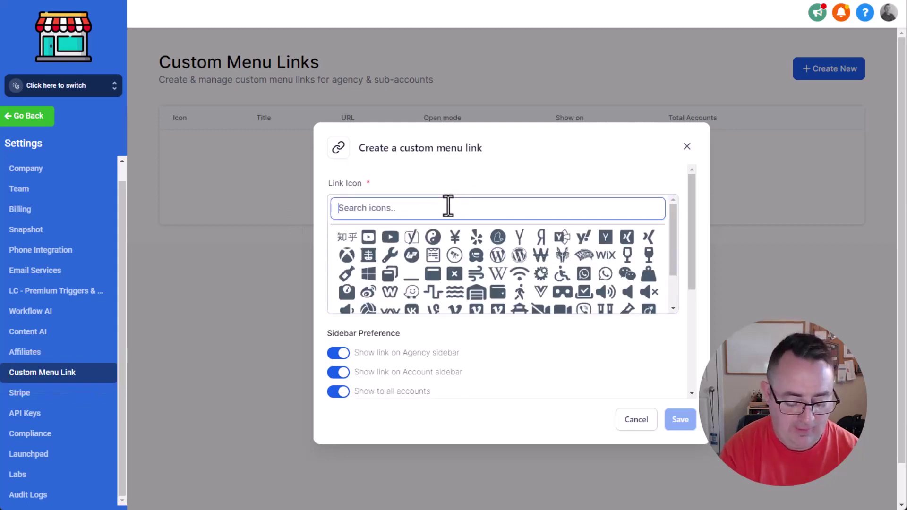
text(gi)
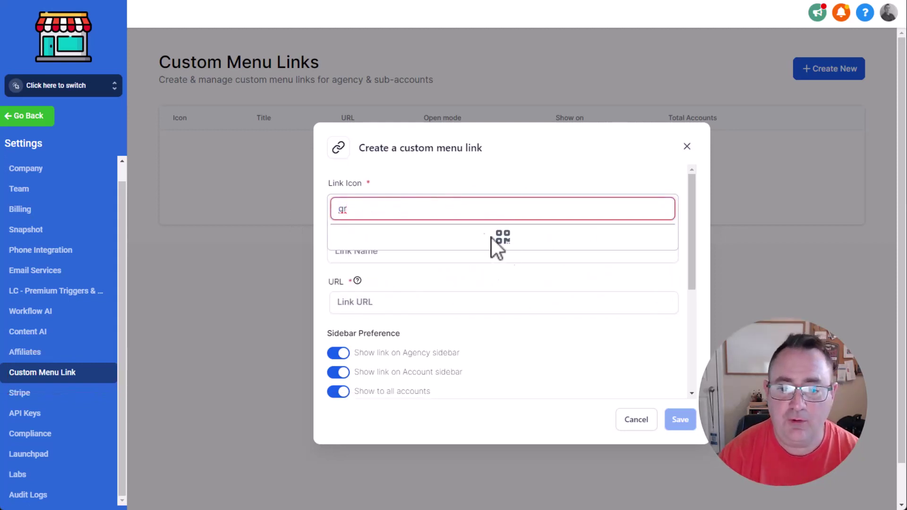
click(507, 240)
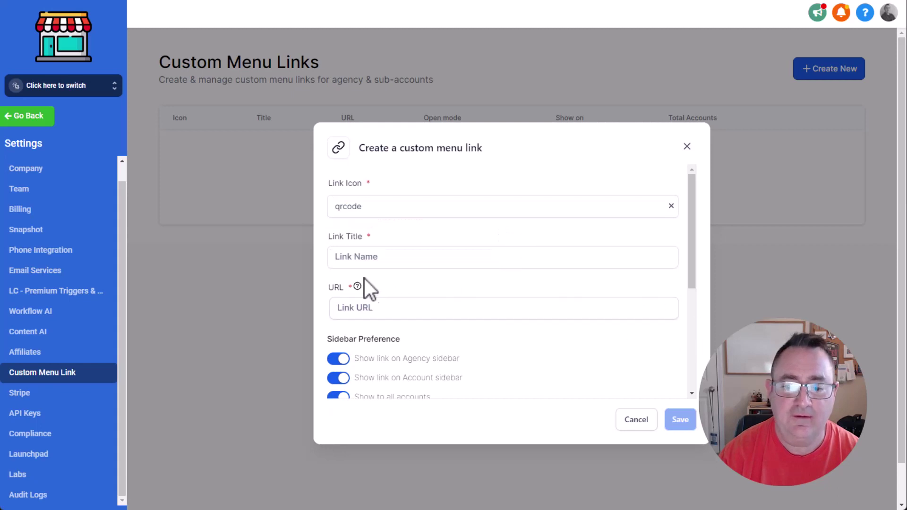
click(385, 259)
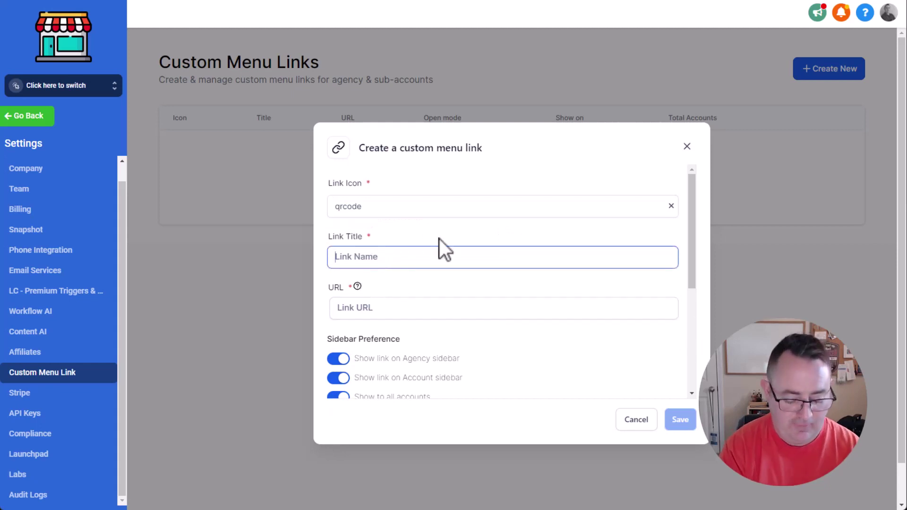
text(Super QR Generator)
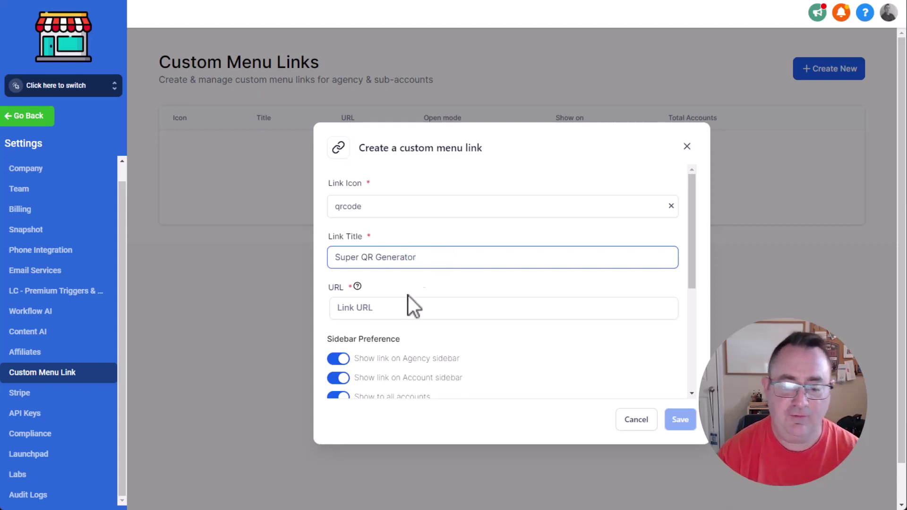
click(386, 308)
text(https://highlevelfreaks.com/tut-qr-generator)
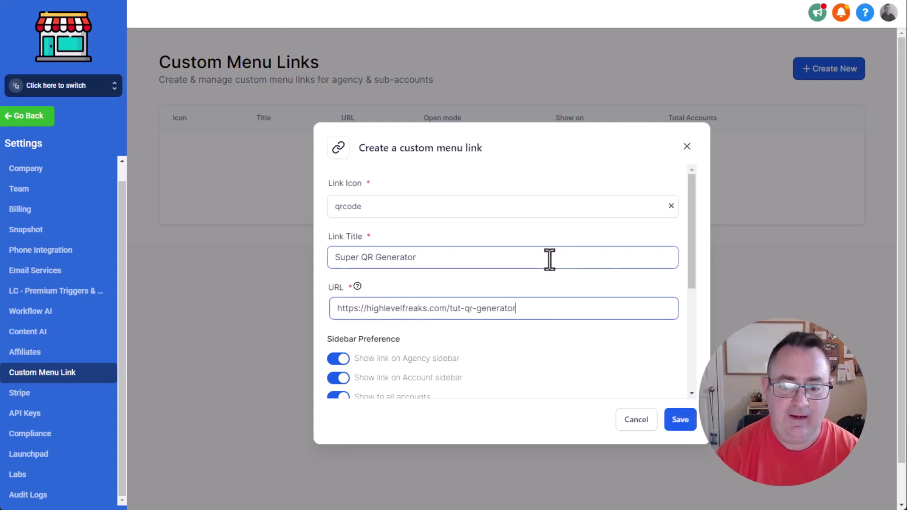
scroll(582, 300, down, 3)
scroll(581, 304, up, 1)
scroll(580, 291, up, 2)
scroll(581, 285, down, 1)
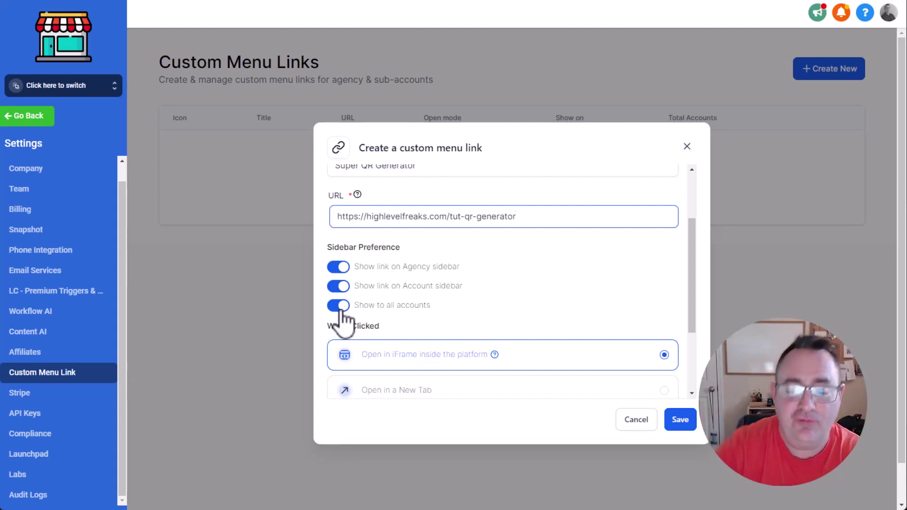
scroll(539, 326, down, 2)
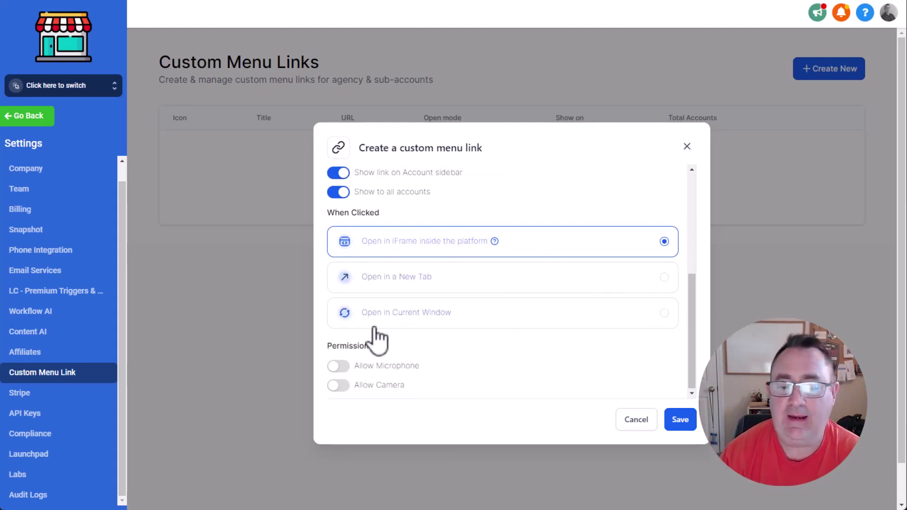
click(681, 419)
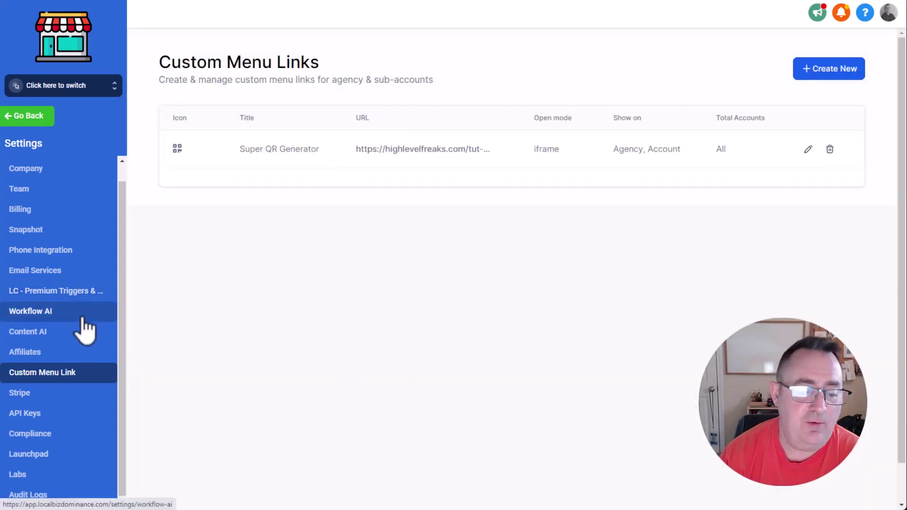
click(42, 119)
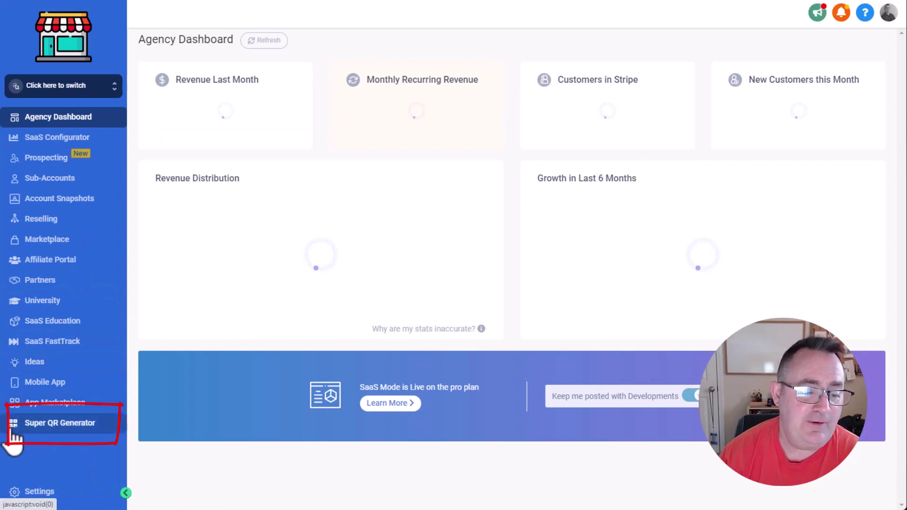
click(48, 424)
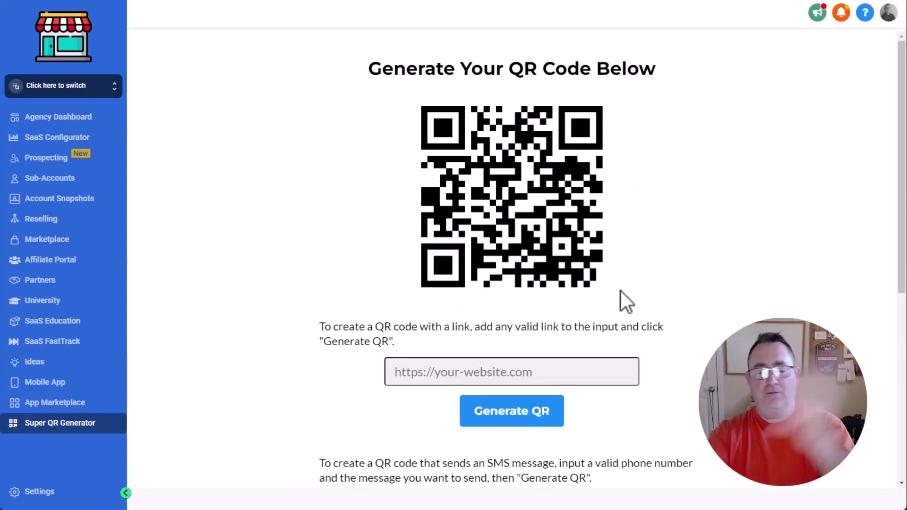
scroll(639, 366, down, 3)
scroll(587, 316, up, 3)
scroll(514, 355, down, 3)
click(501, 327)
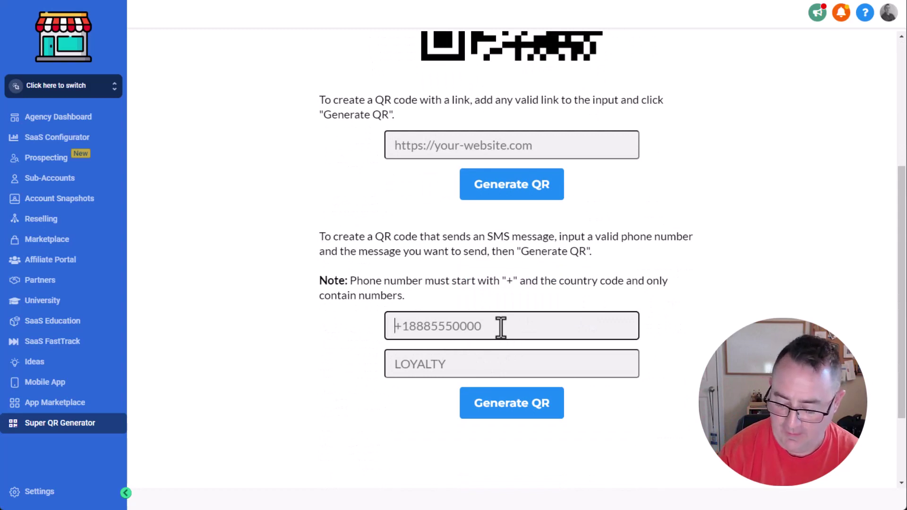
text(1913555)
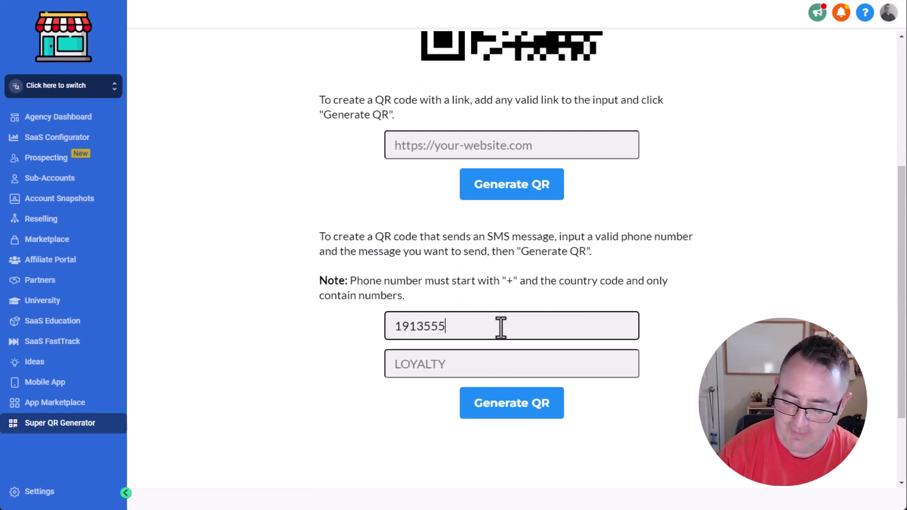
text(0000)
key(Tab)
text(QR TEST)
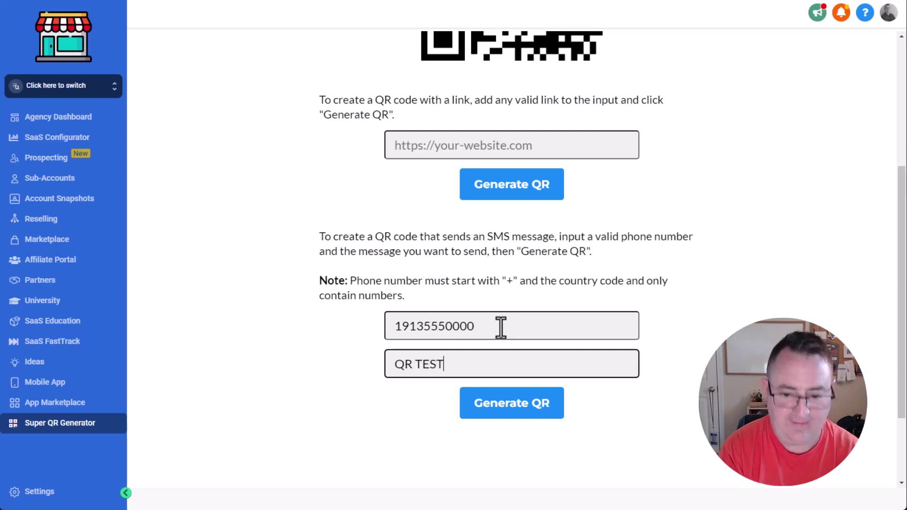
click(543, 401)
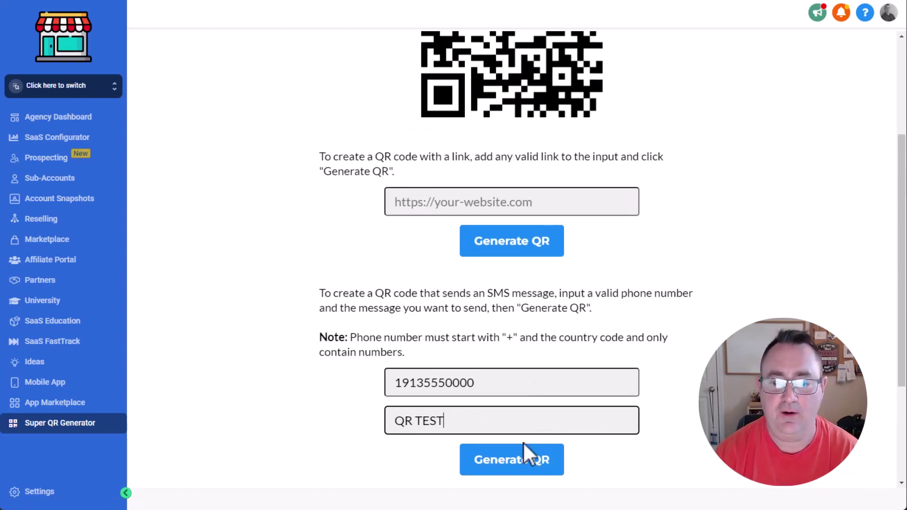
scroll(526, 452, down, 3)
scroll(522, 468, up, 2)
scroll(561, 31, up, 3)
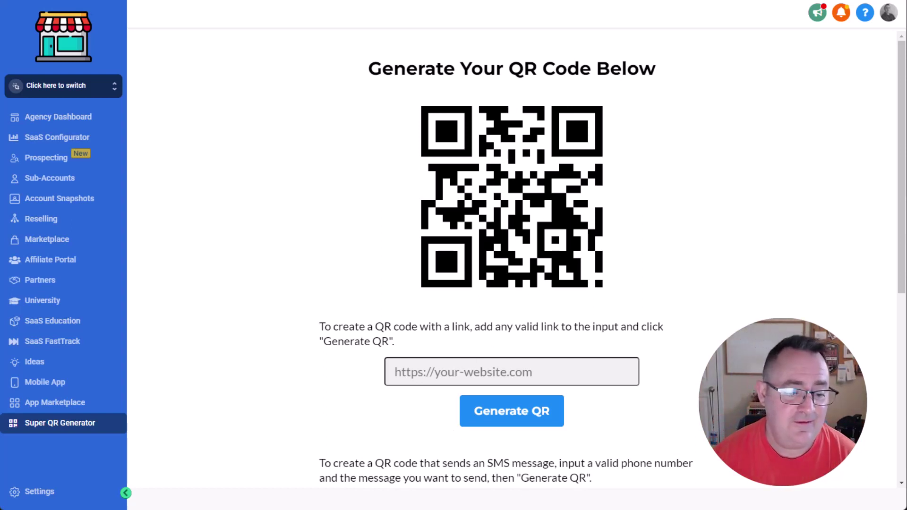
Step: Switch into the HighLevel Freaks sub-account and go to its Super QR Generator page
click(62, 87)
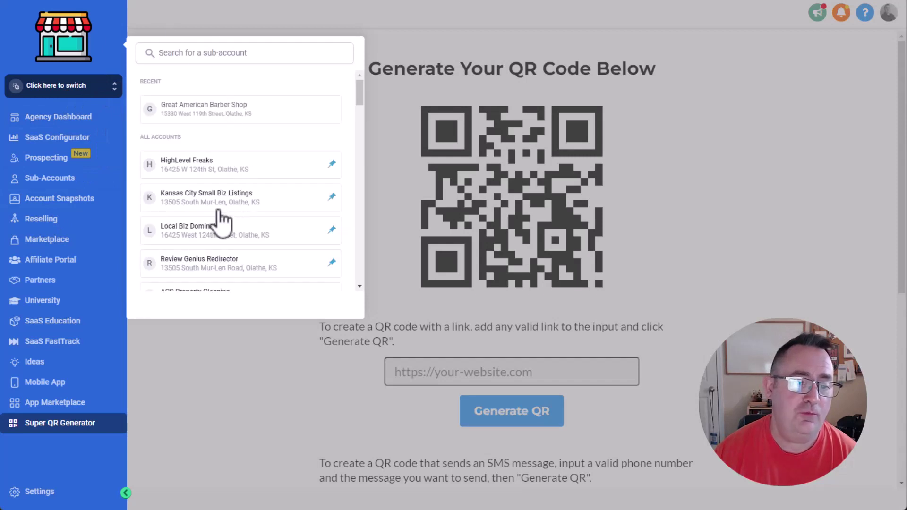
click(186, 167)
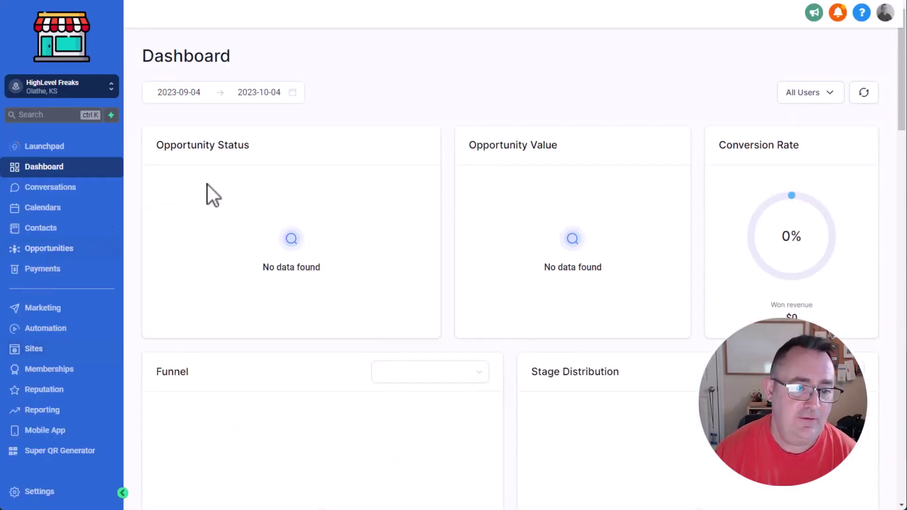
scroll(314, 145, down, 1)
scroll(260, 346, down, 2)
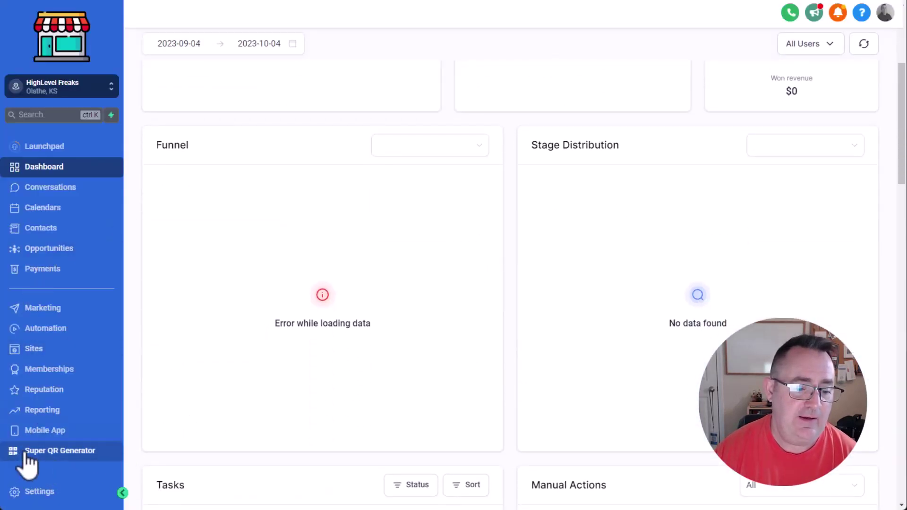
click(69, 457)
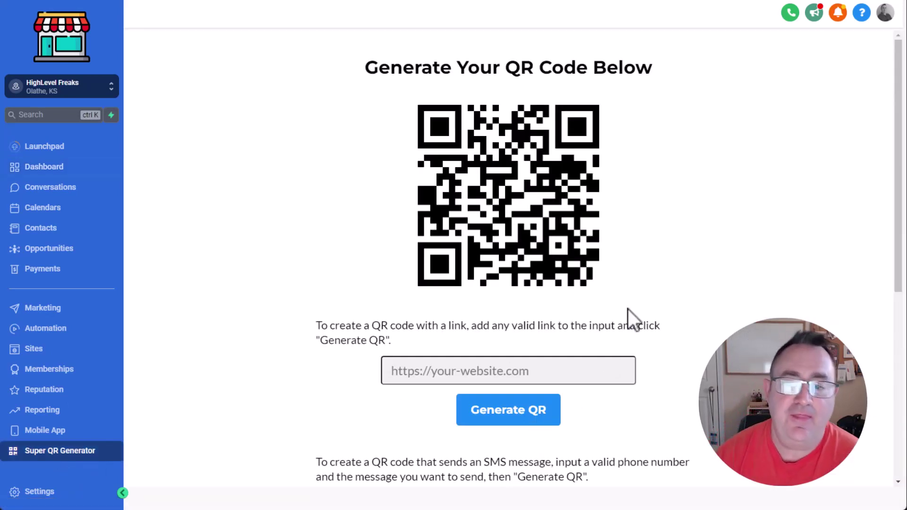
scroll(648, 313, down, 3)
scroll(622, 298, up, 3)
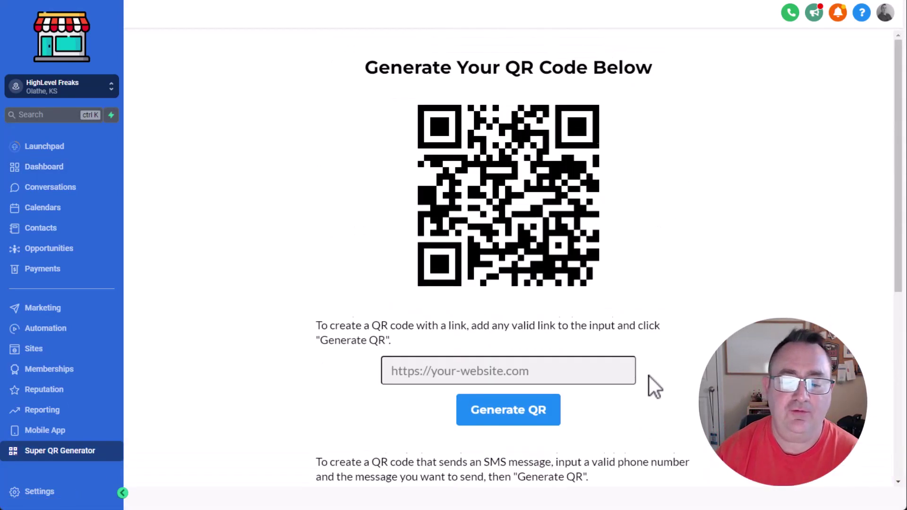
scroll(656, 379, down, 5)
scroll(665, 409, up, 3)
scroll(651, 357, down, 1)
scroll(644, 378, down, 2)
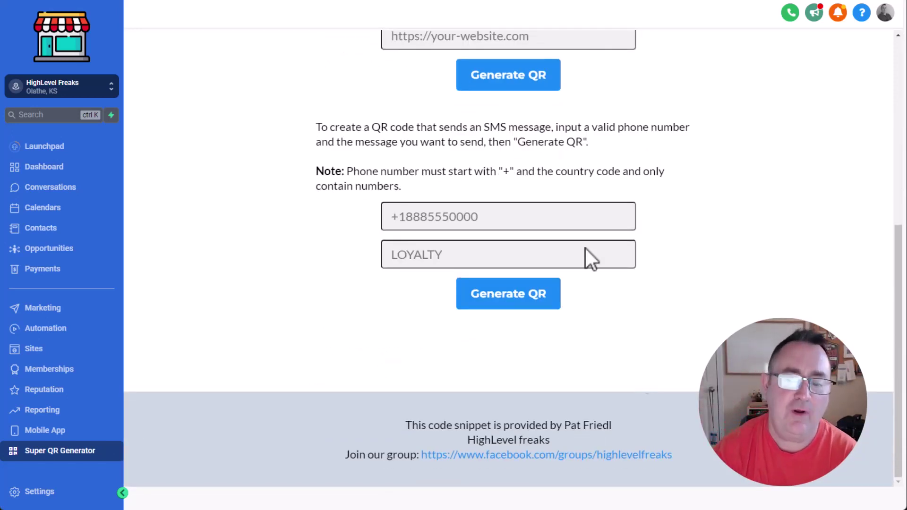
scroll(567, 177, up, 4)
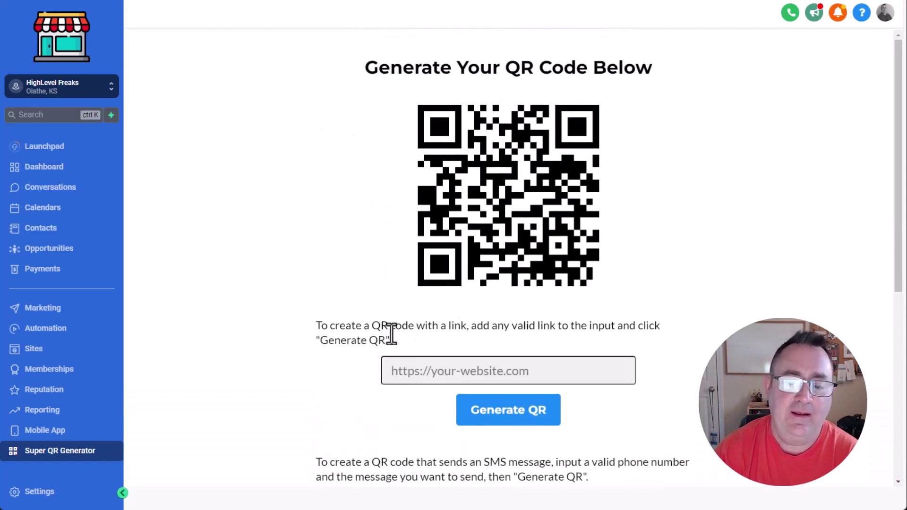
click(419, 369)
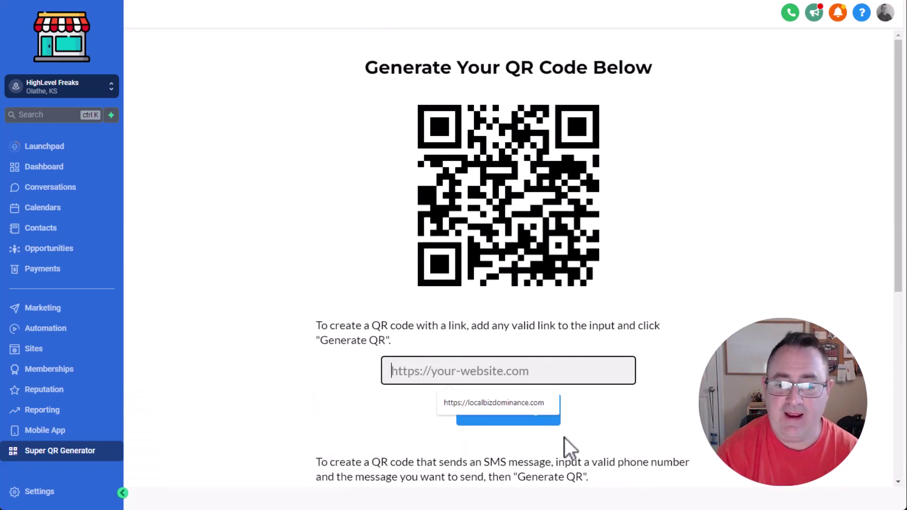
click(515, 404)
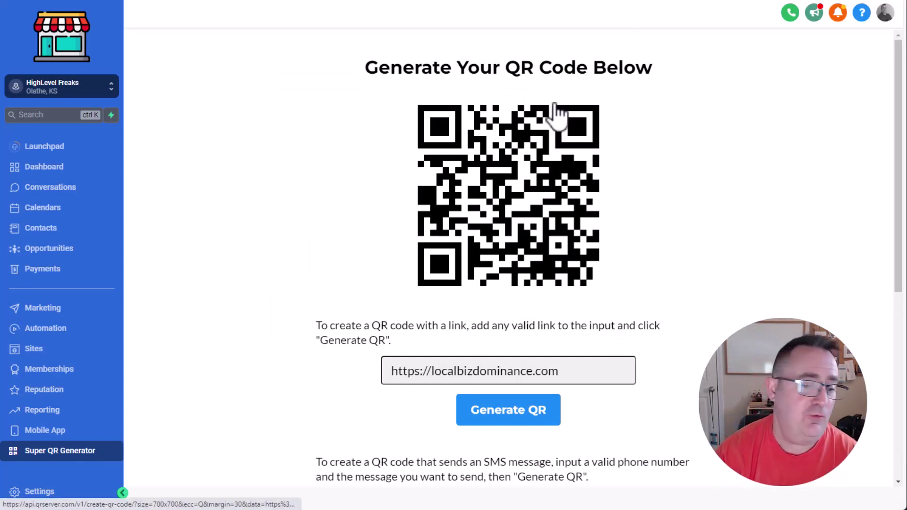
scroll(640, 203, down, 2)
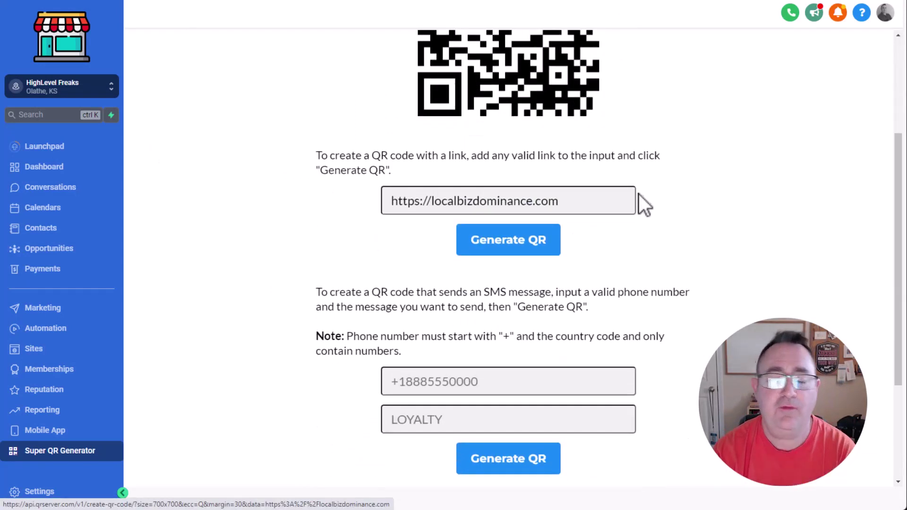
scroll(529, 127, down, 2)
scroll(553, 198, up, 3)
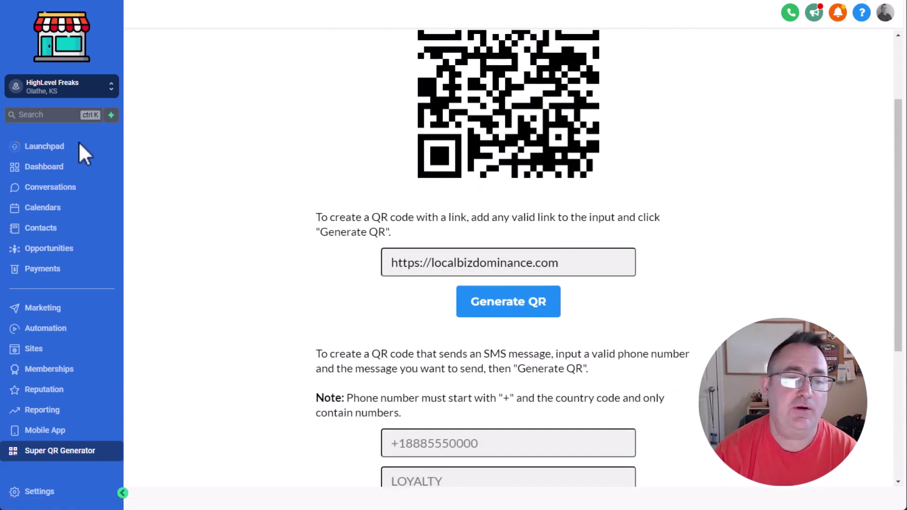
click(51, 329)
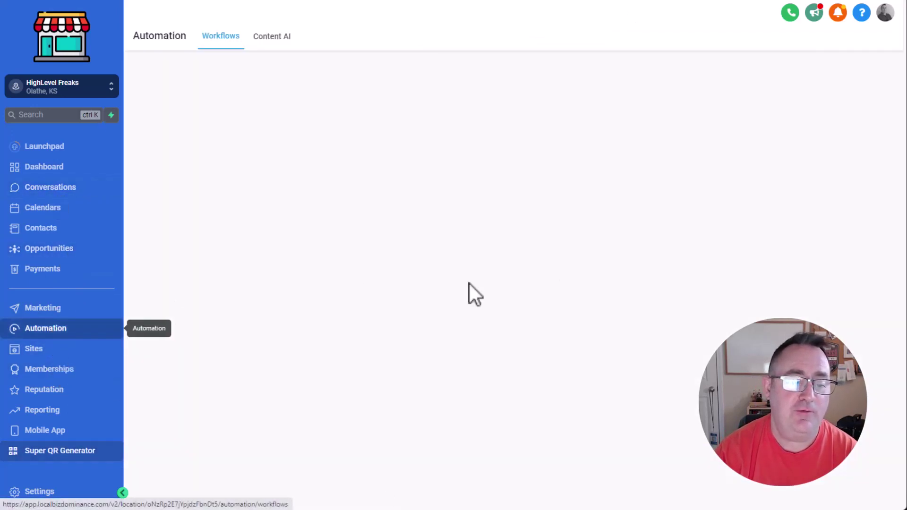
click(60, 451)
scroll(478, 308, down, 5)
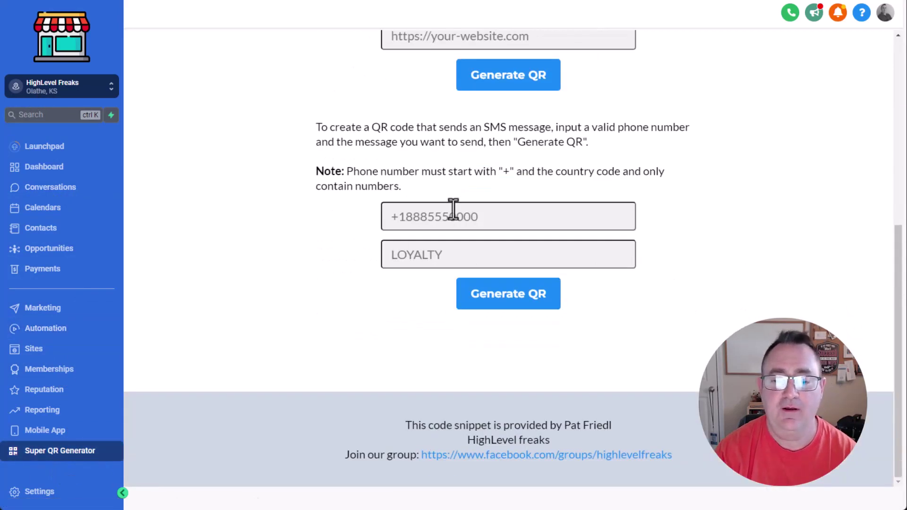
click(503, 204)
text(+19135550000)
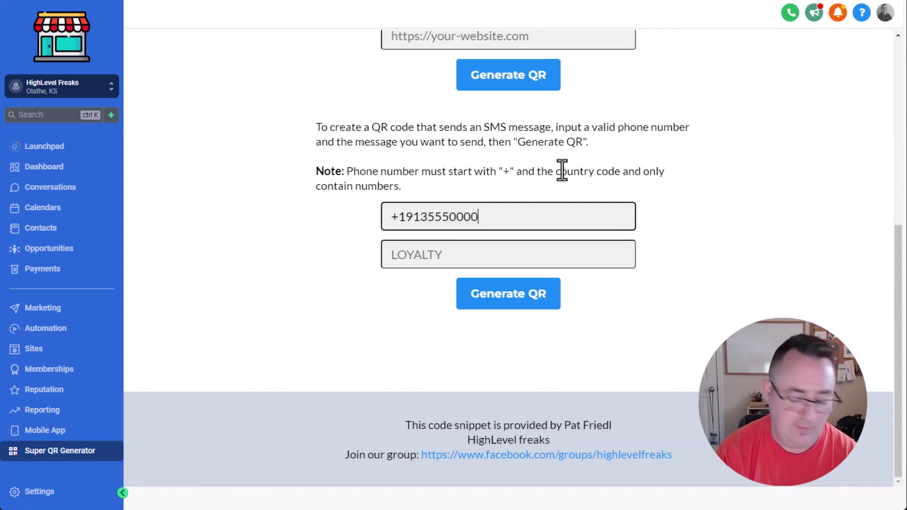
key(Tab)
text(BOOKING)
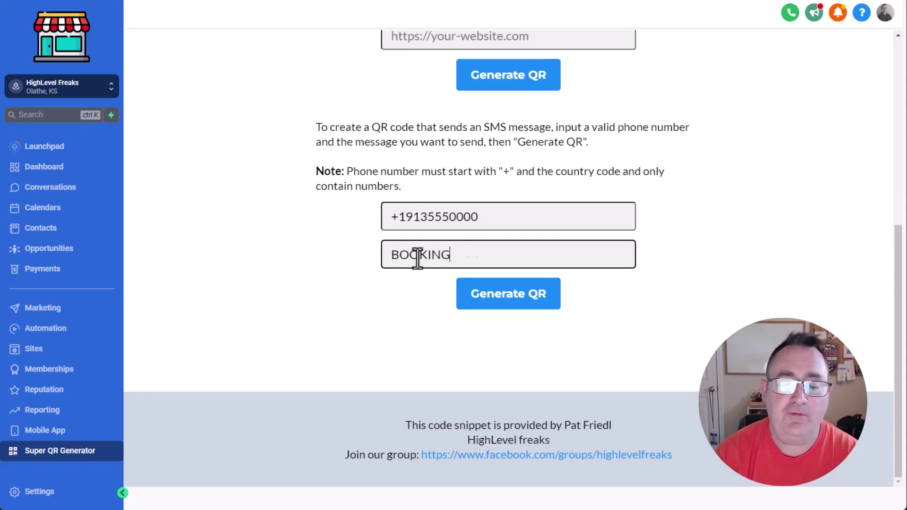
click(473, 301)
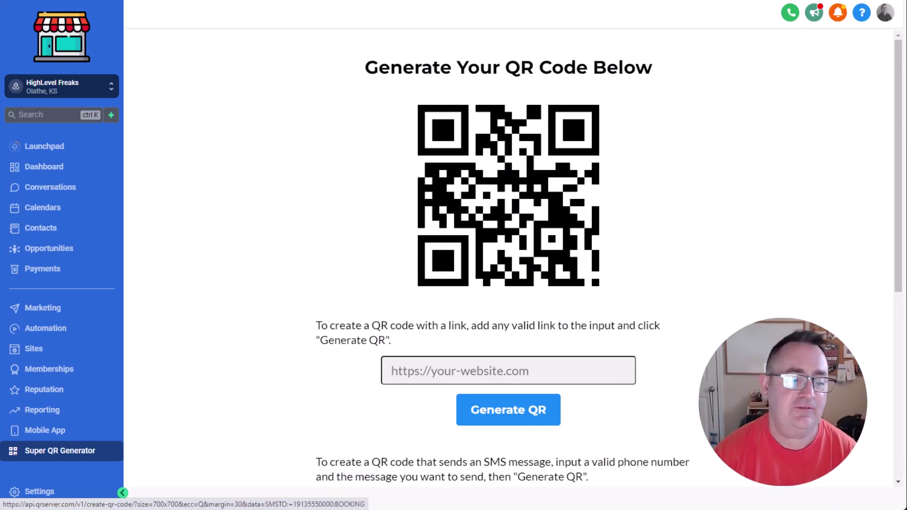
Step: Create a new workflow from scratch with a Customer Replied trigger
click(44, 328)
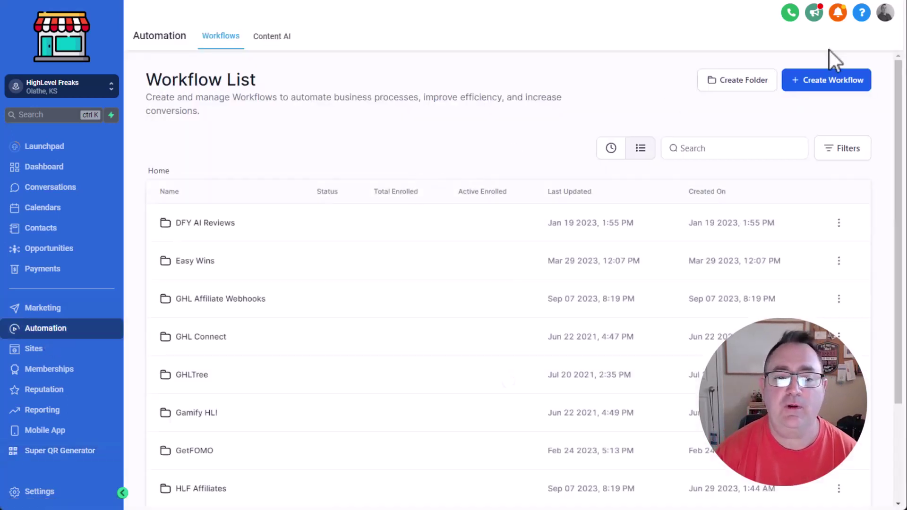
click(854, 84)
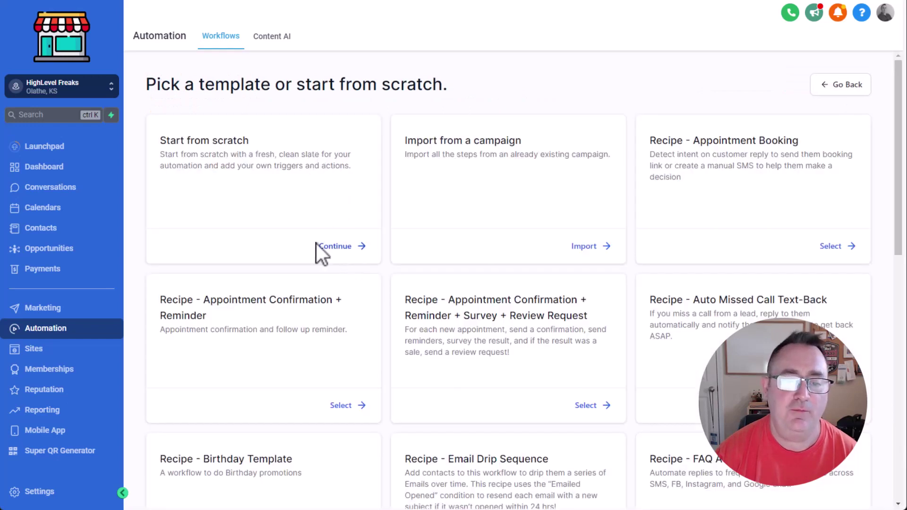
click(341, 248)
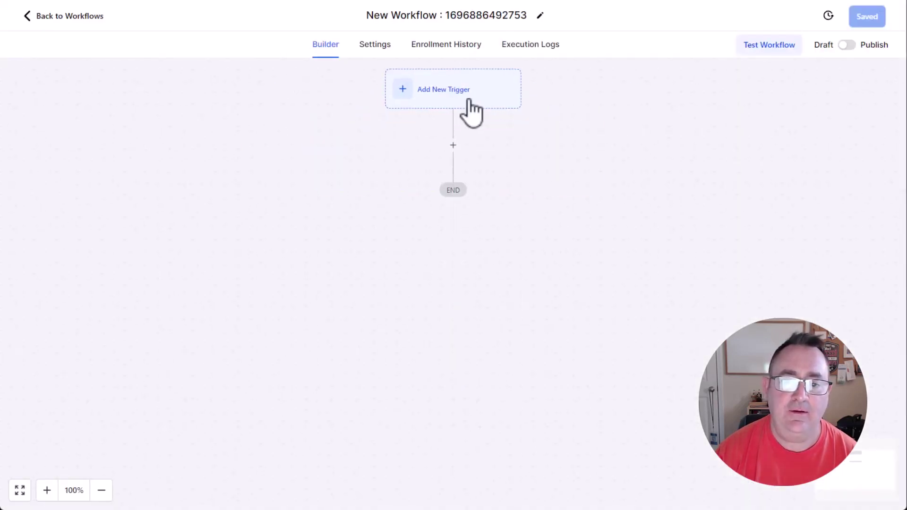
click(467, 107)
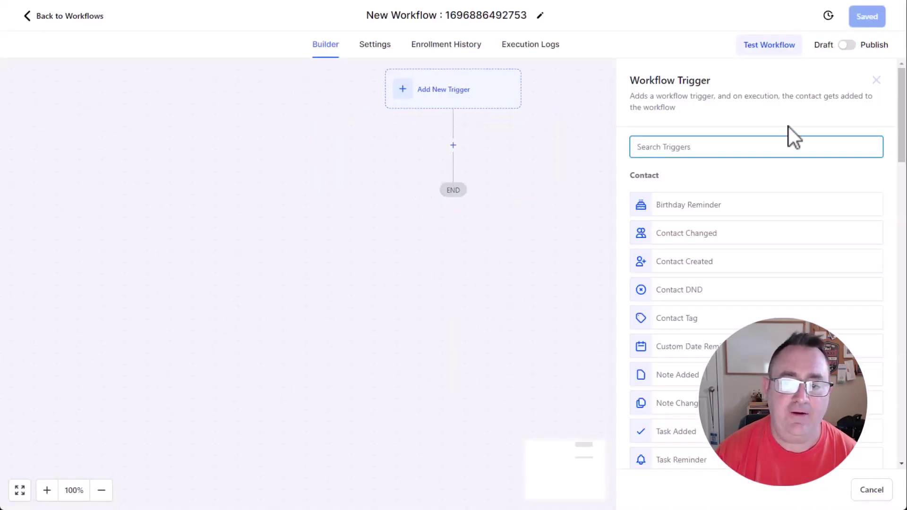
text(repli)
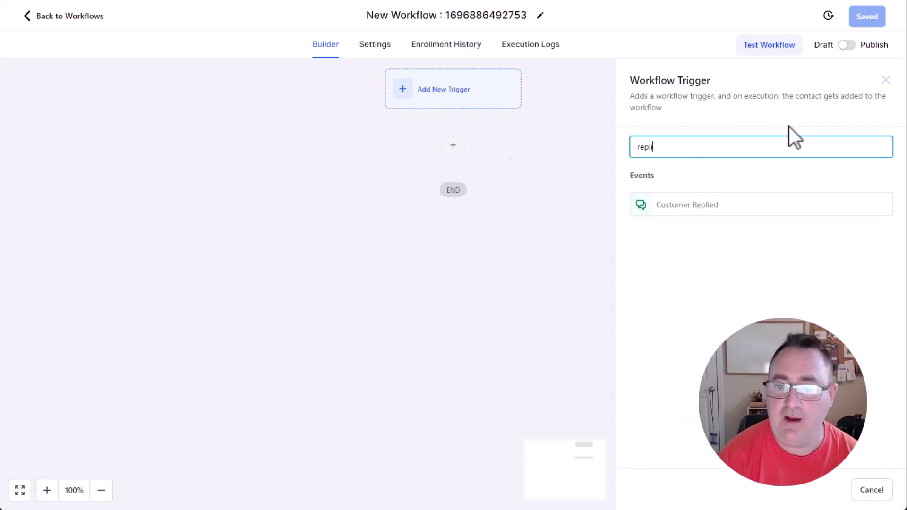
click(710, 204)
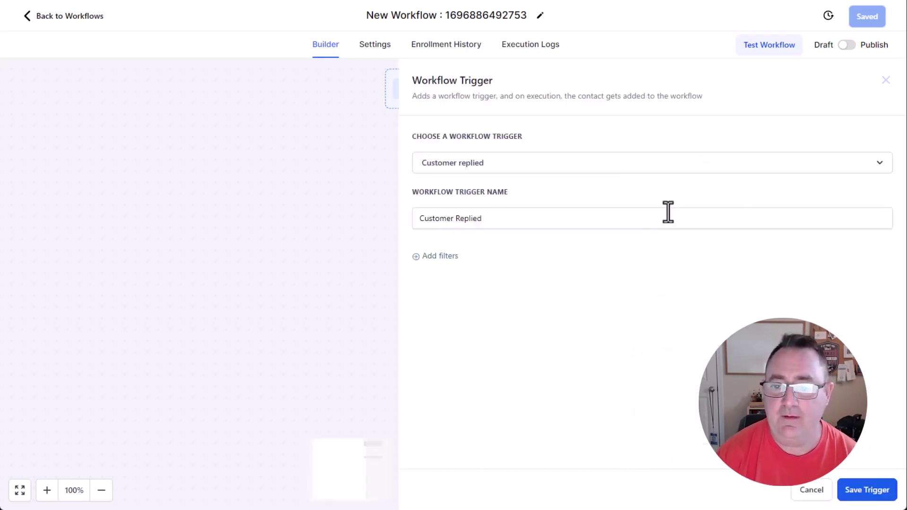
click(471, 221)
Step: Filter the trigger to Reply channel = SMS
click(434, 255)
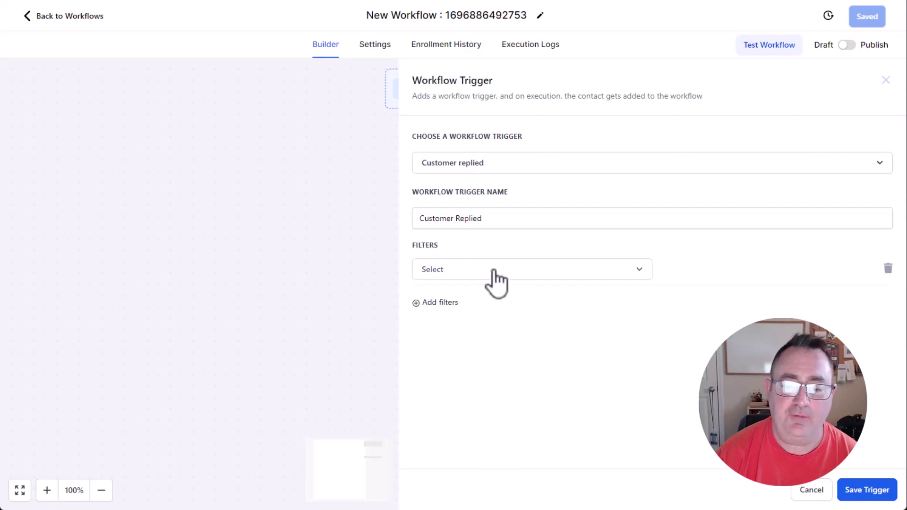
click(489, 272)
text(cha)
click(448, 370)
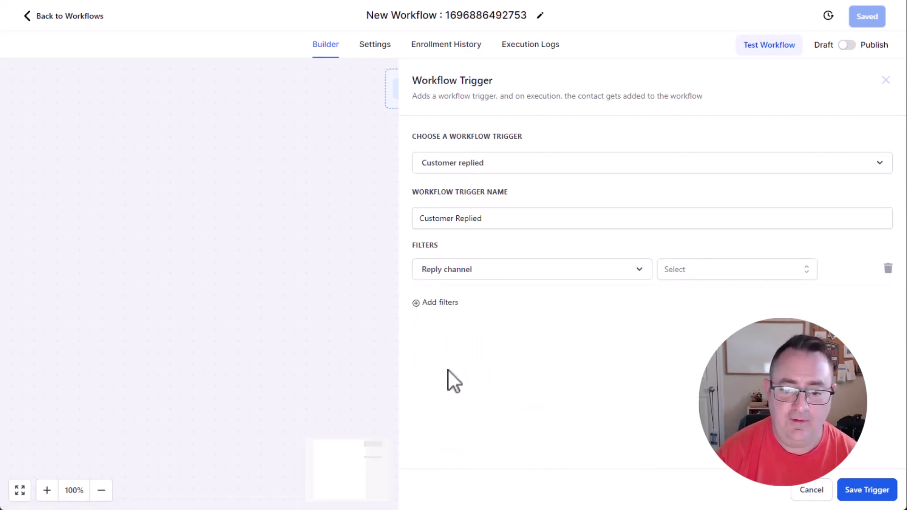
click(736, 269)
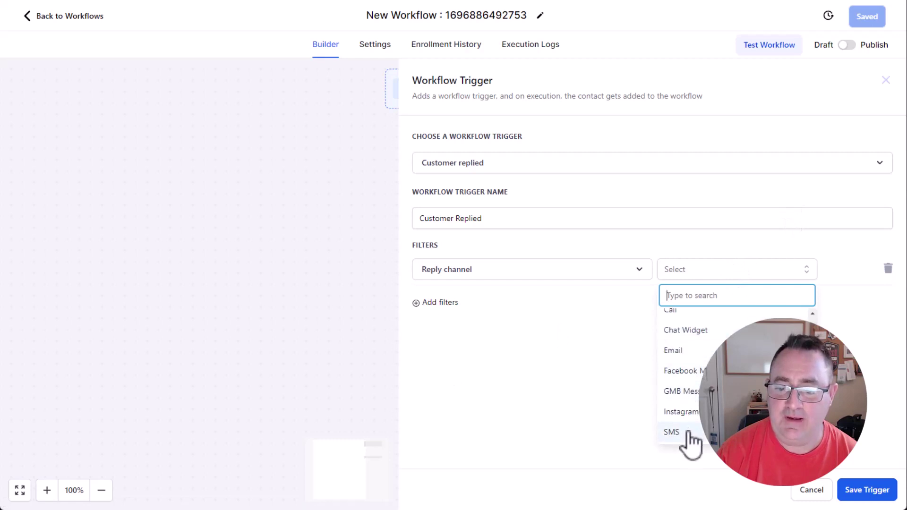
click(674, 432)
Step: Add an Exact match phrase filter for 'booking' and save the trigger
click(430, 303)
click(499, 305)
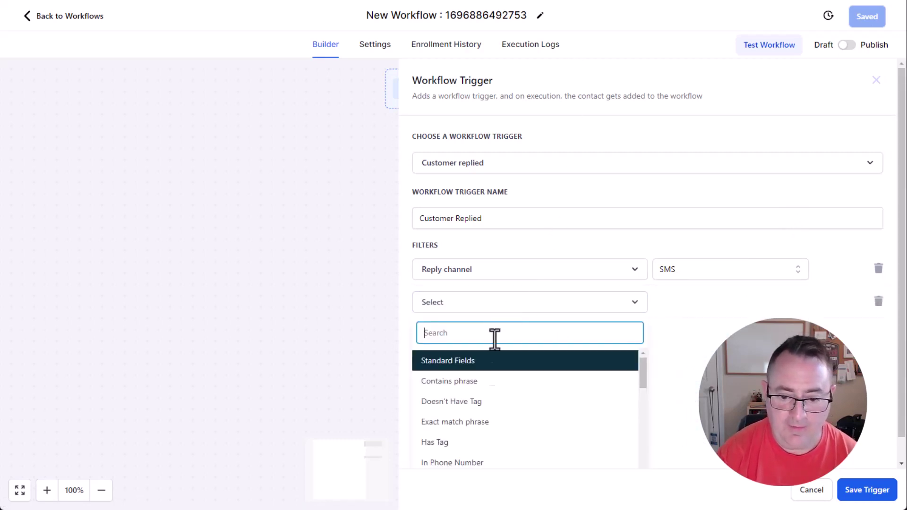
click(452, 423)
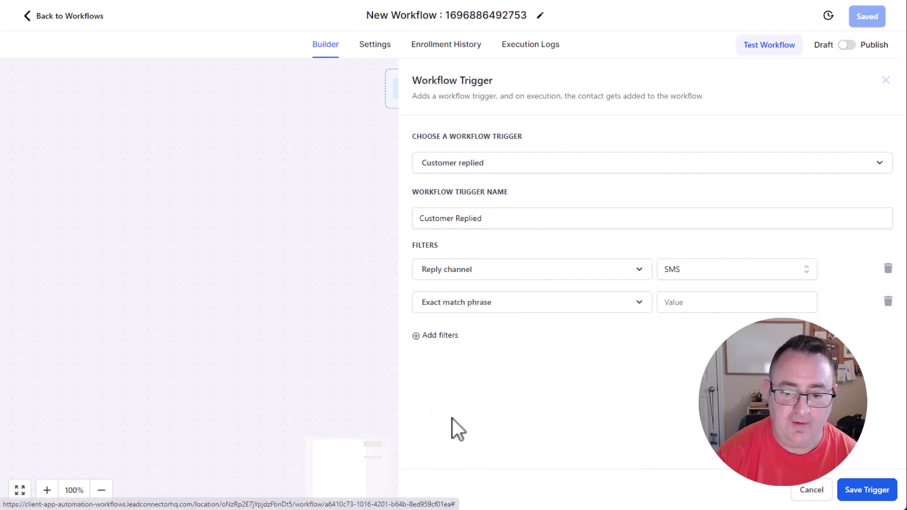
click(677, 302)
text(b)
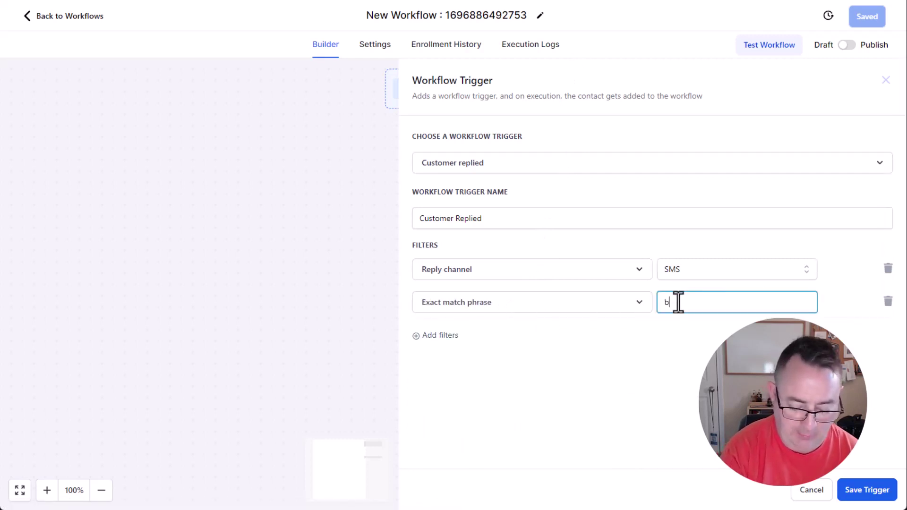
text(ooking)
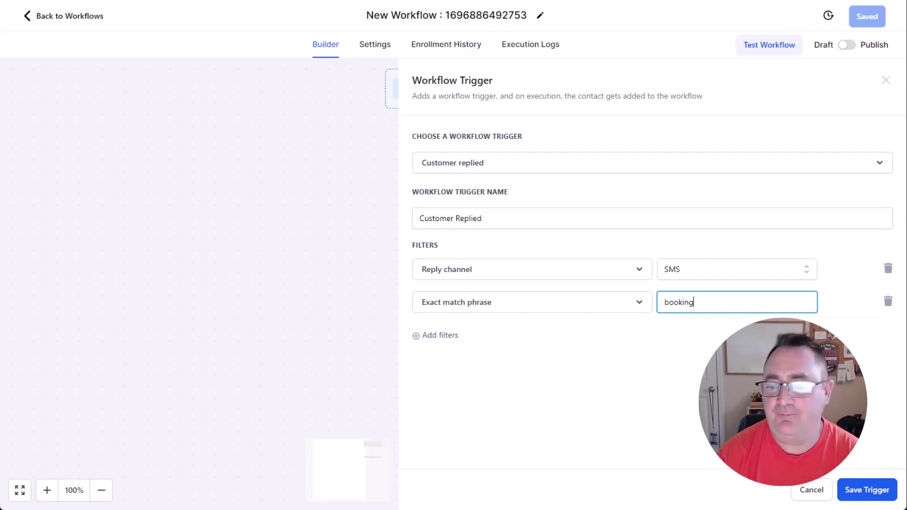
click(866, 496)
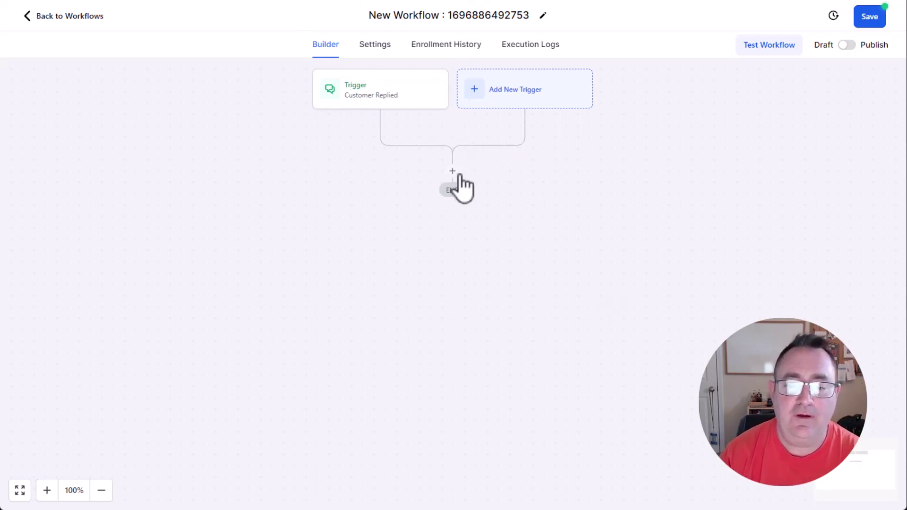
Step: Add a Send SMS action reading 'How you doin?' after the trigger and save it
drag(460, 188, 462, 189)
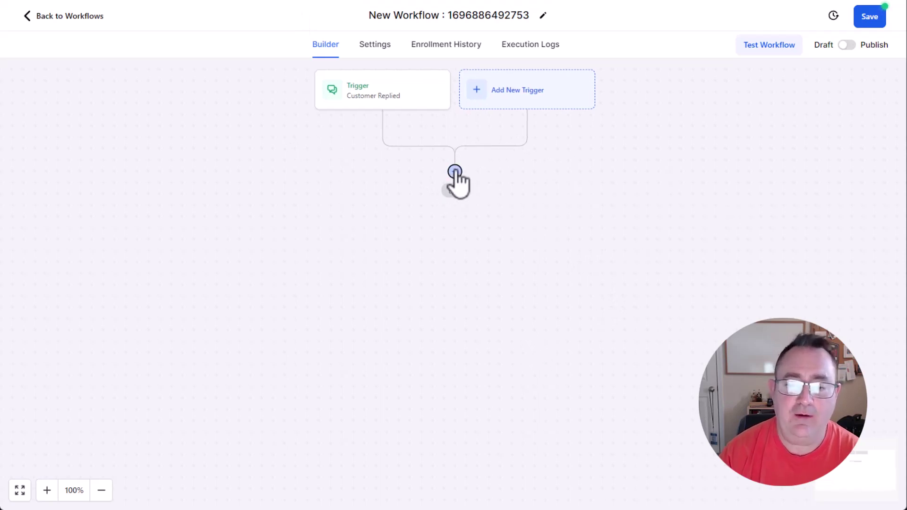
click(455, 171)
text(sms)
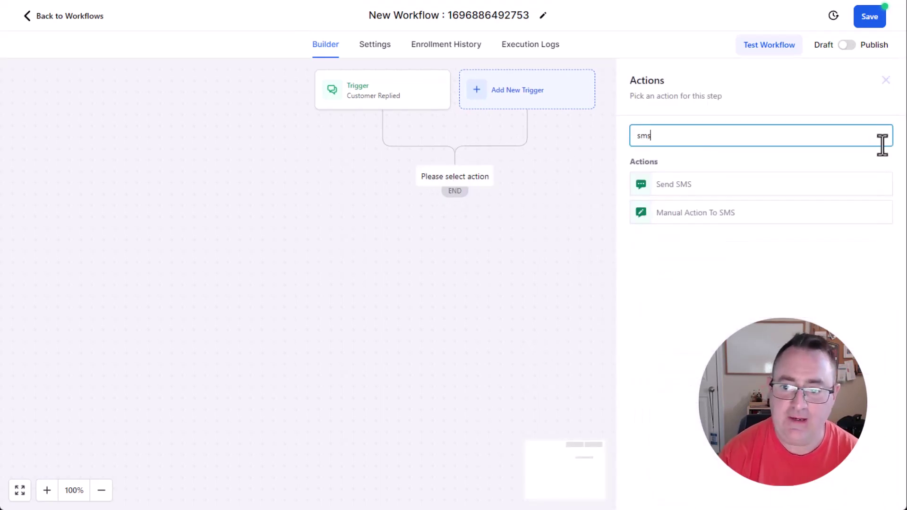
click(738, 190)
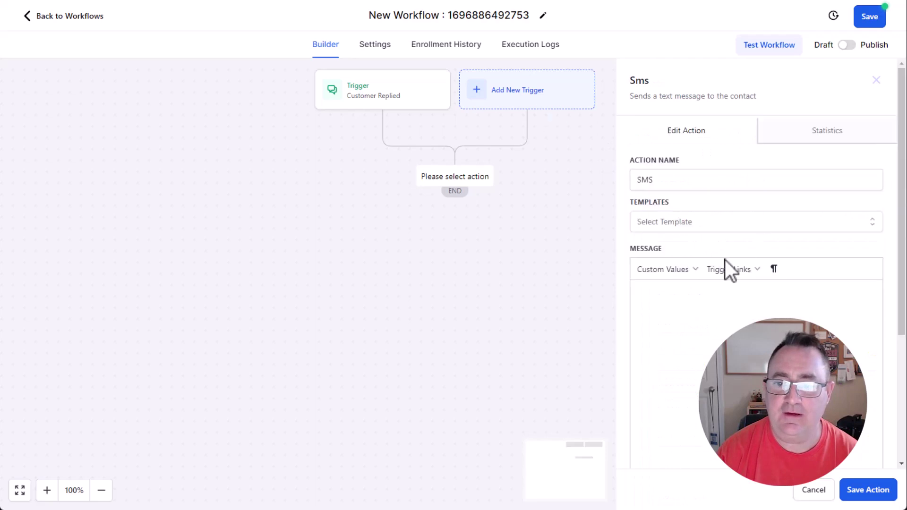
text(How you doin?)
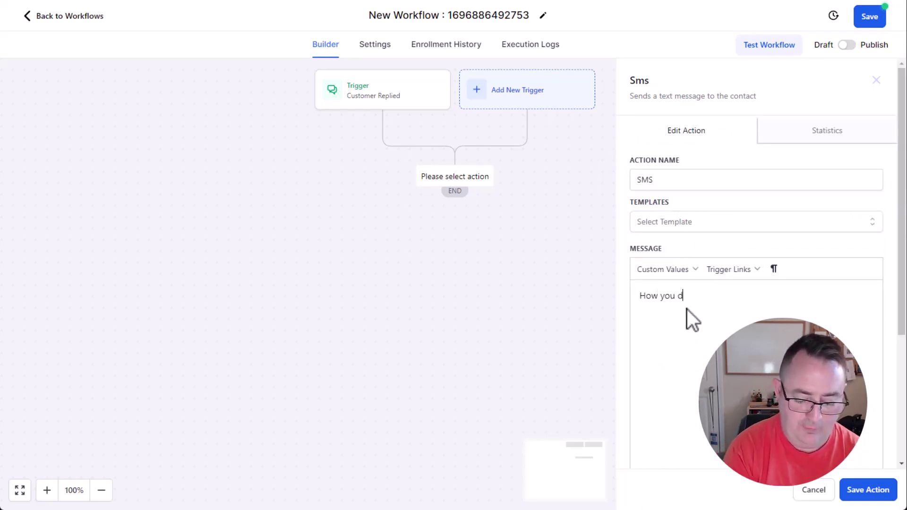
click(876, 493)
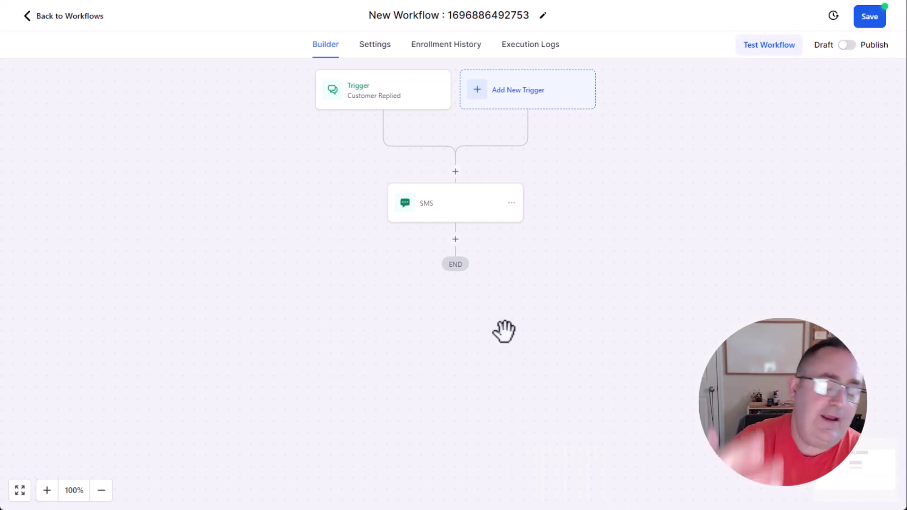